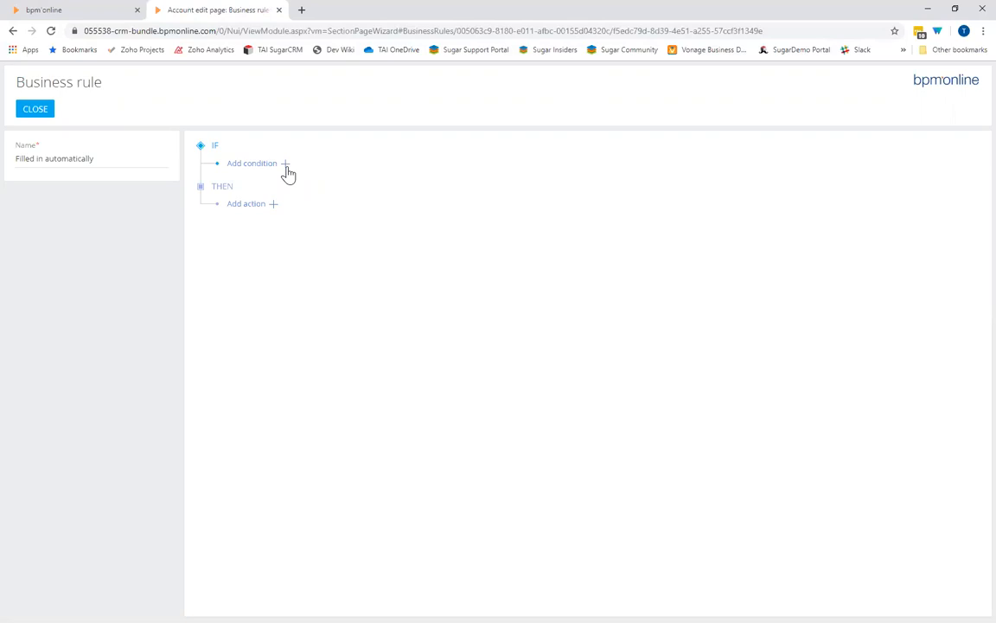
- Add an IF condition to the business rule that checks the account's Type column
click(286, 165)
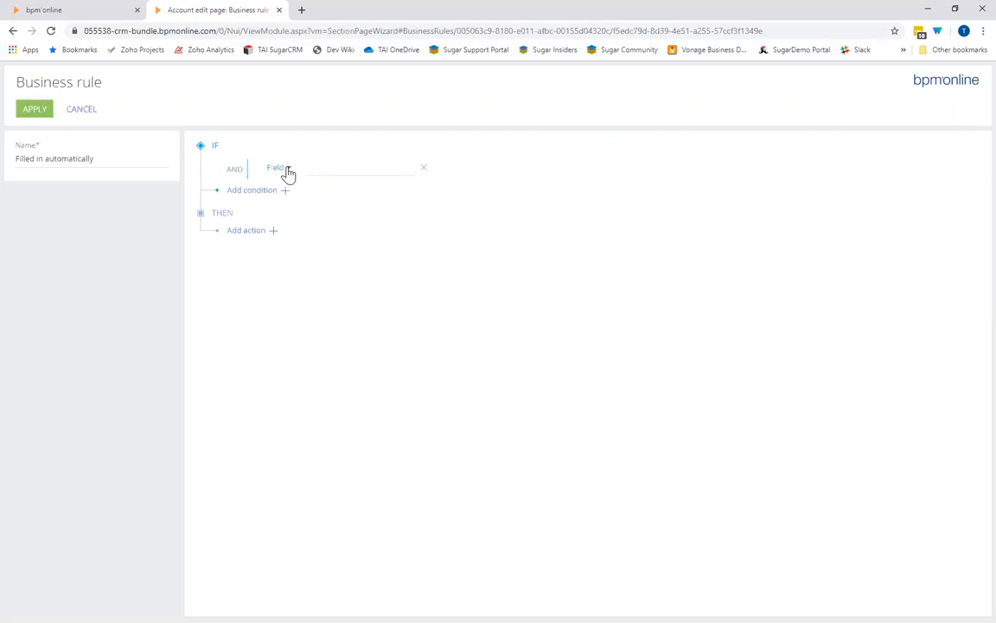
click(407, 168)
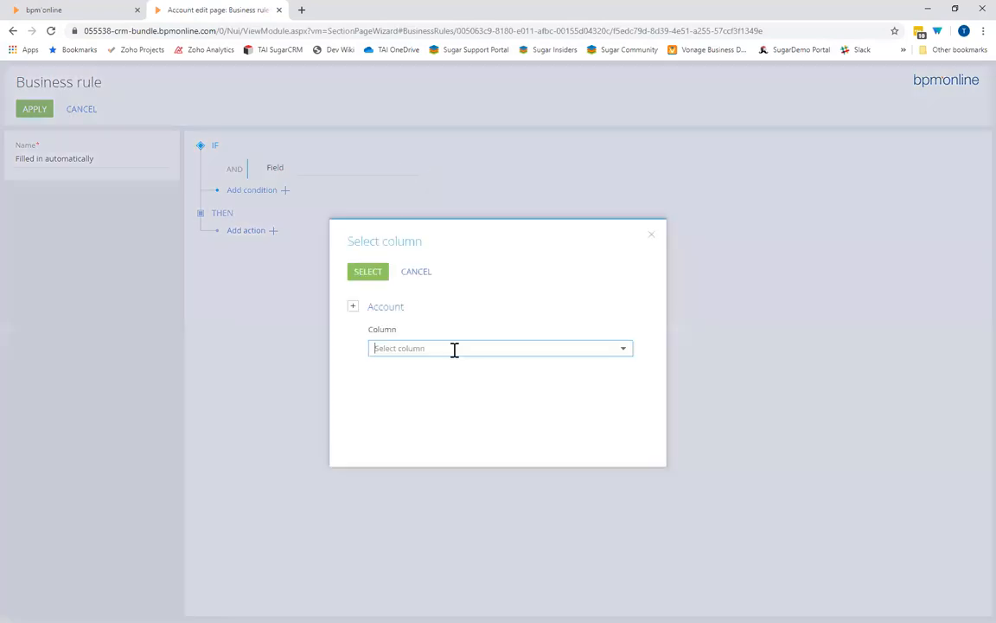
click(451, 349)
scroll(460, 474, down, 4)
scroll(460, 474, down, 3)
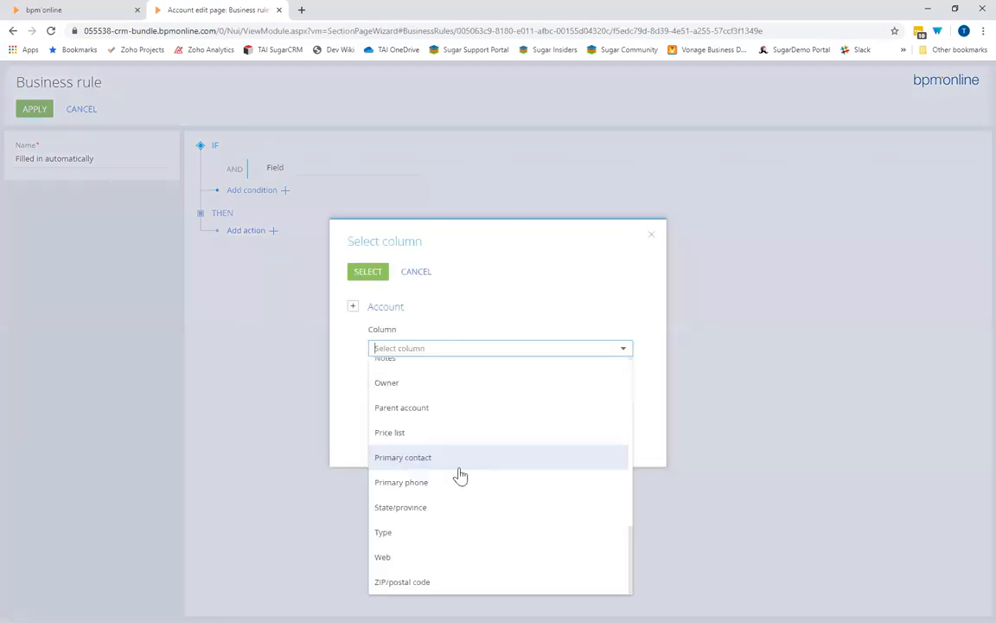
click(435, 530)
click(367, 272)
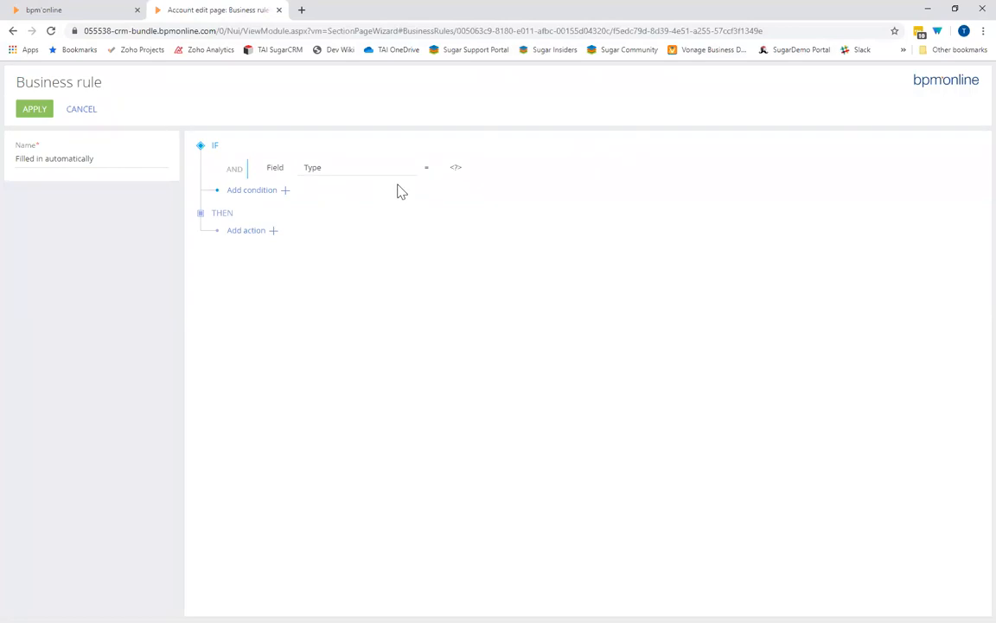
- Compare the Type condition with the Account type lookup value Customer
click(458, 168)
click(477, 208)
click(720, 171)
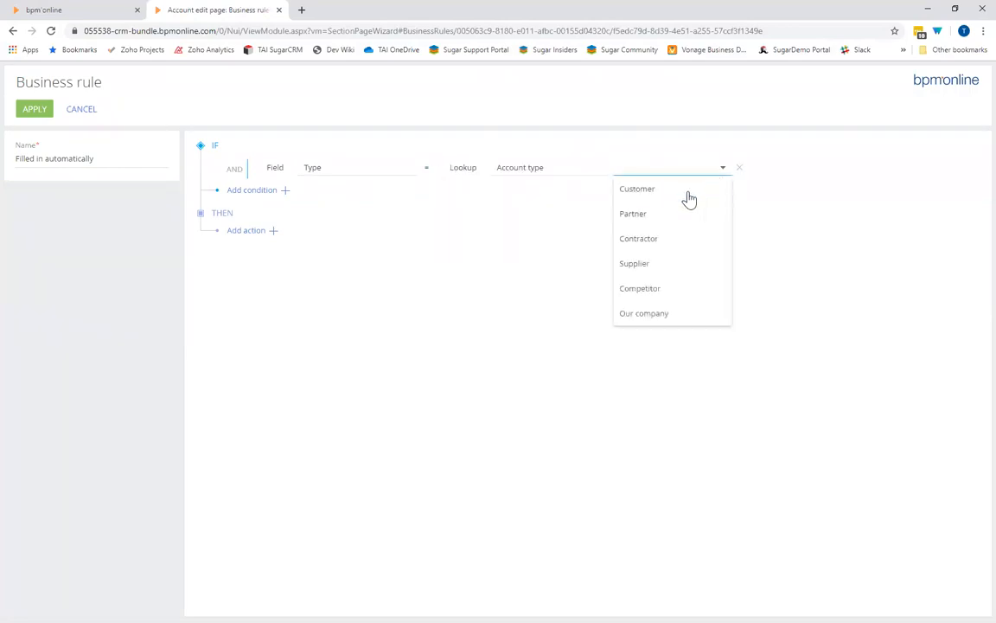
click(689, 198)
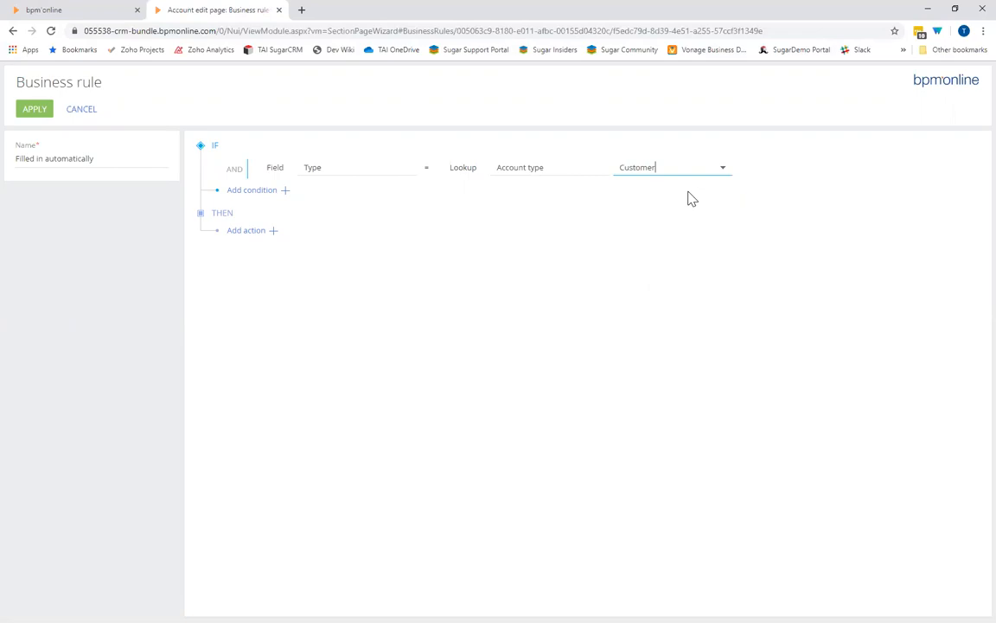
- Add a THEN action that makes the Customer Number field required and apply the rule
click(274, 232)
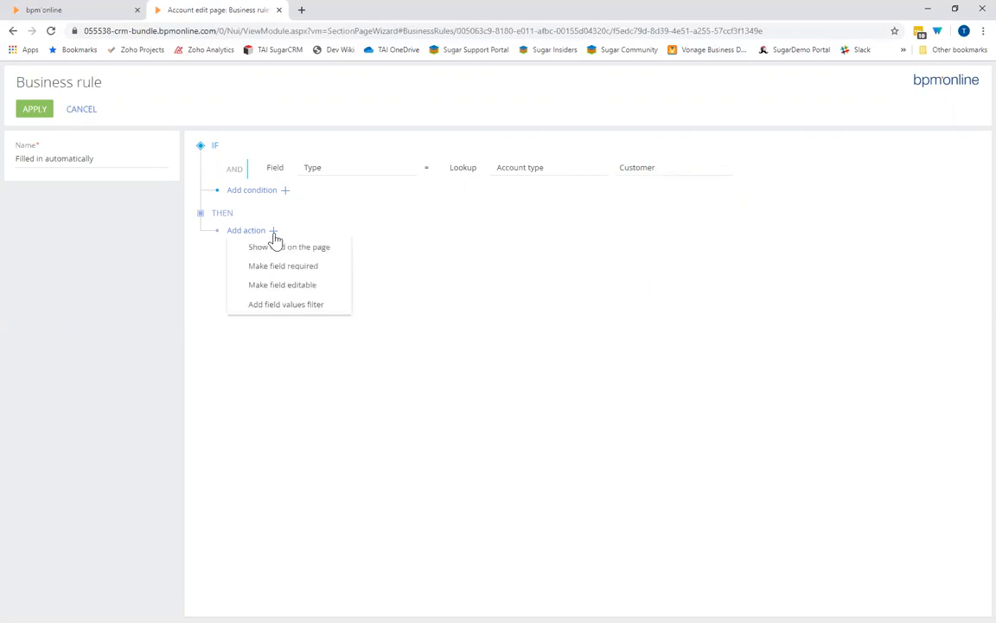
click(315, 272)
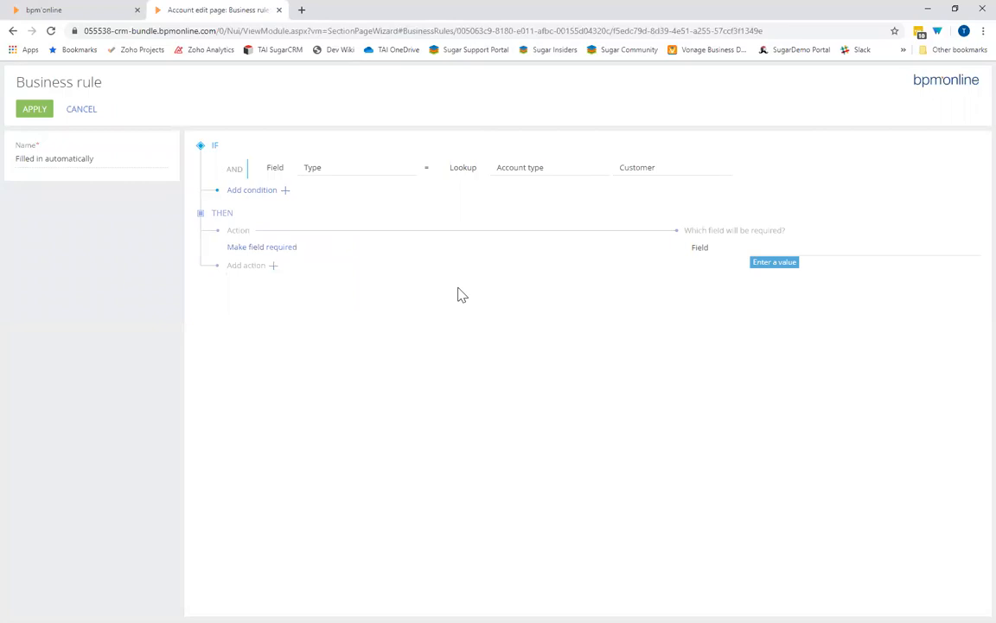
click(969, 253)
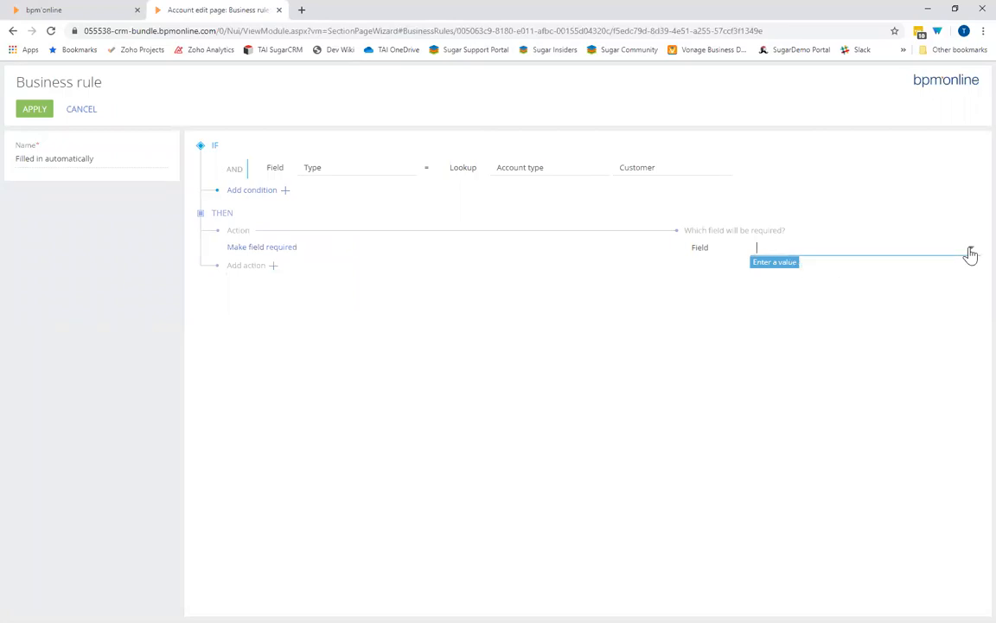
scroll(878, 508, down, 3)
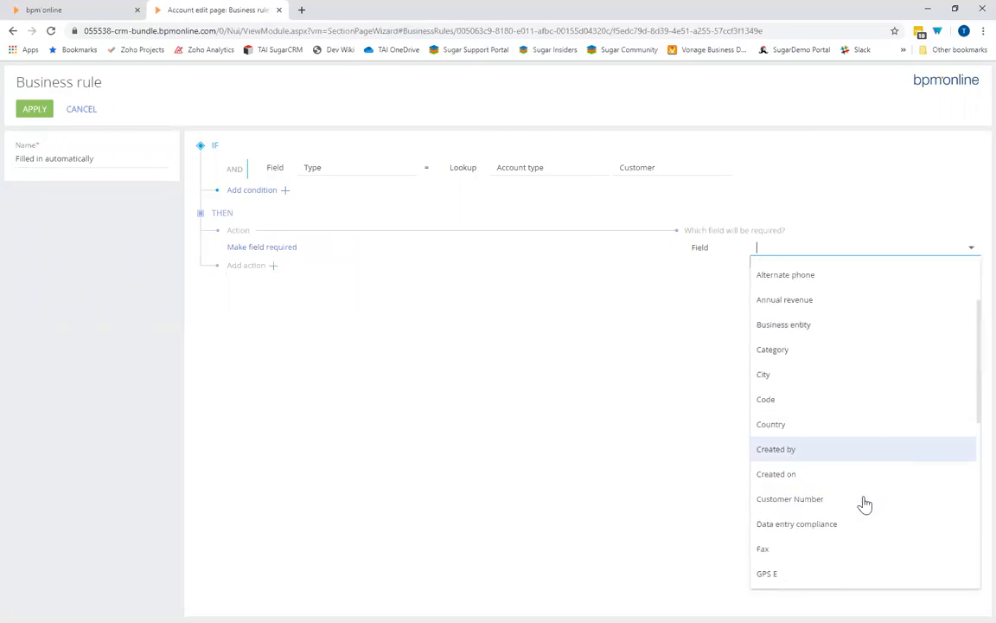
click(865, 503)
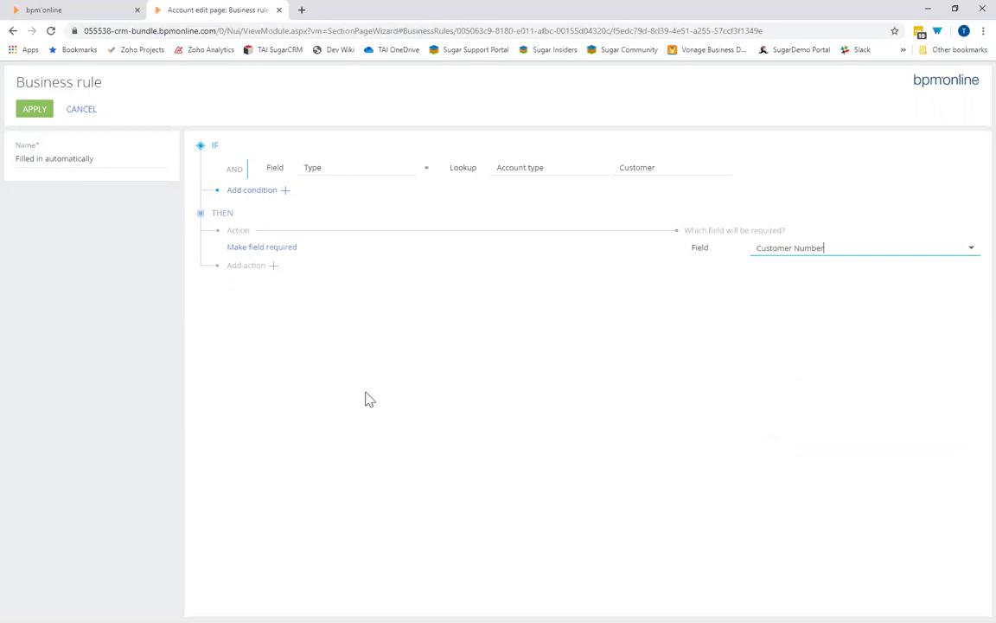
click(32, 113)
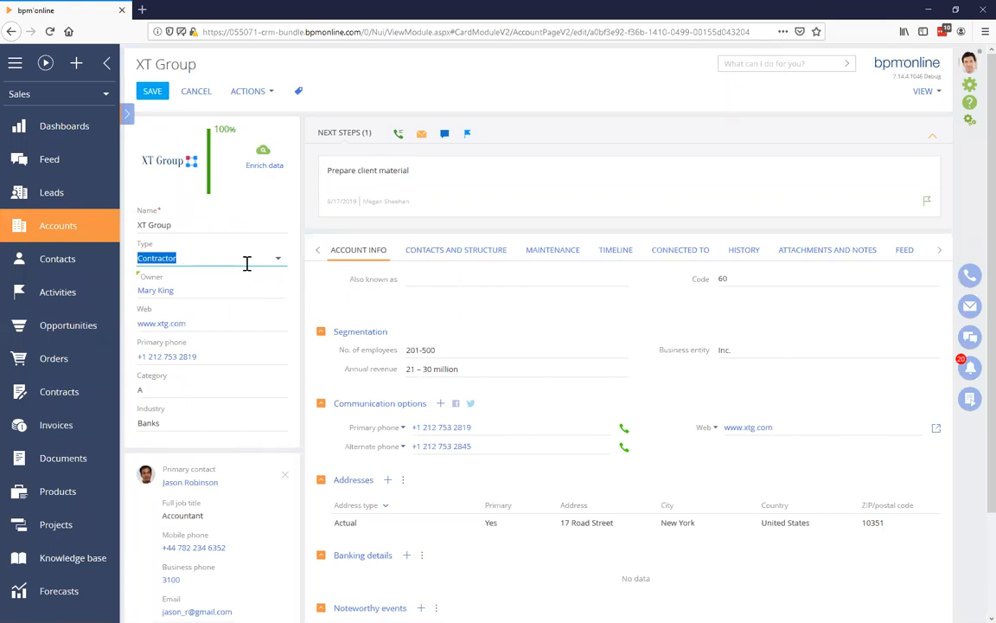
- Save the XT Group account as Contractor, and test the rule by setting its type to Customer and saving without a customer number
click(153, 94)
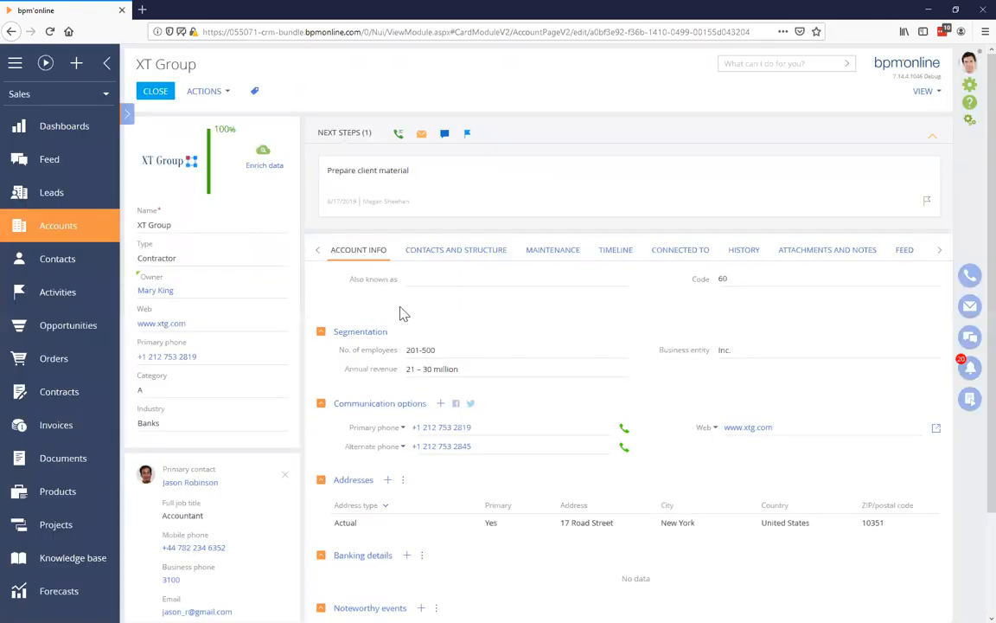
click(275, 263)
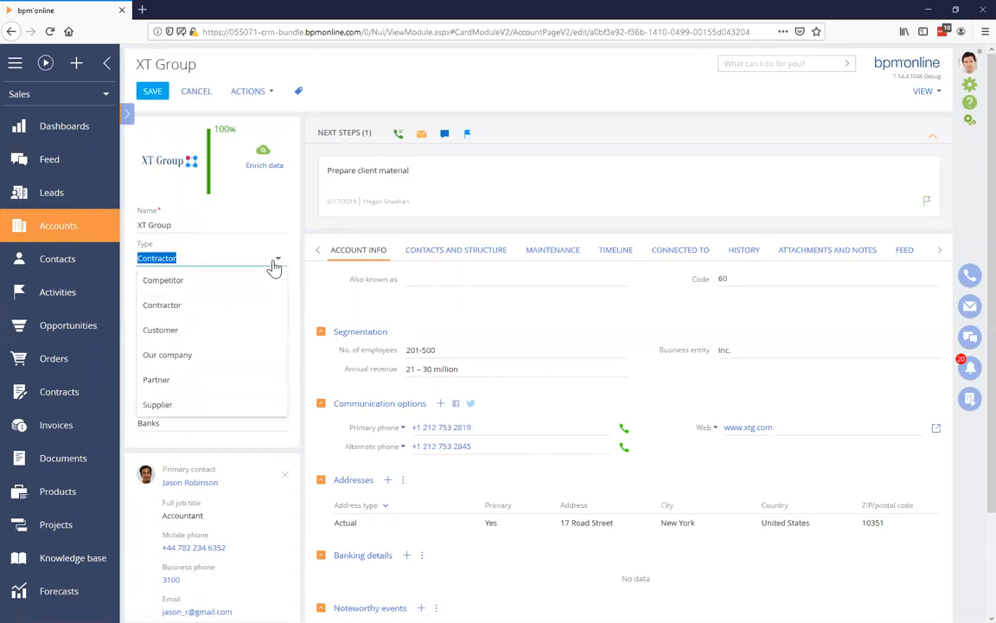
click(229, 329)
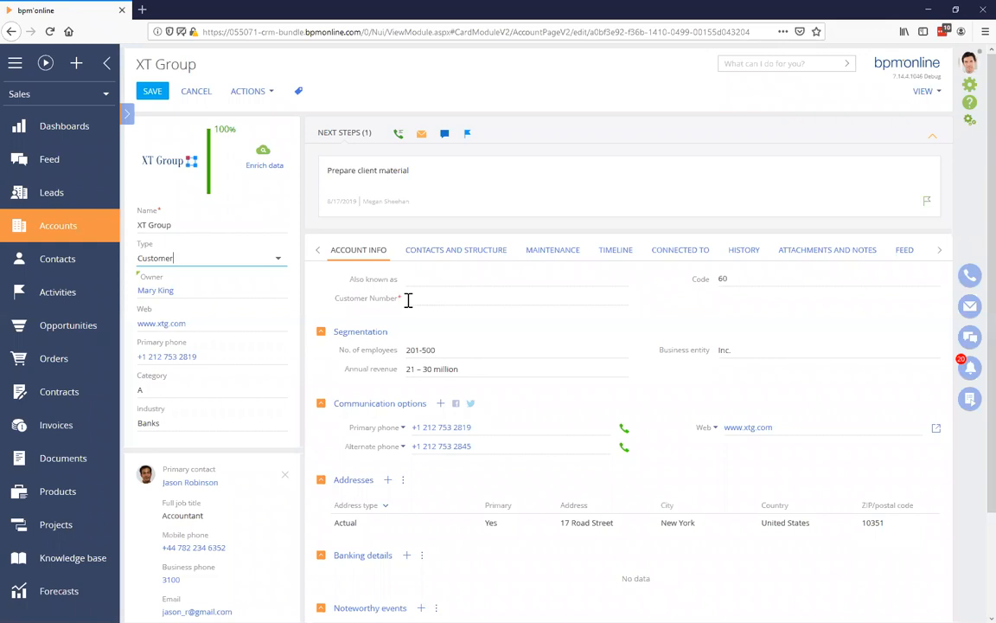
click(151, 91)
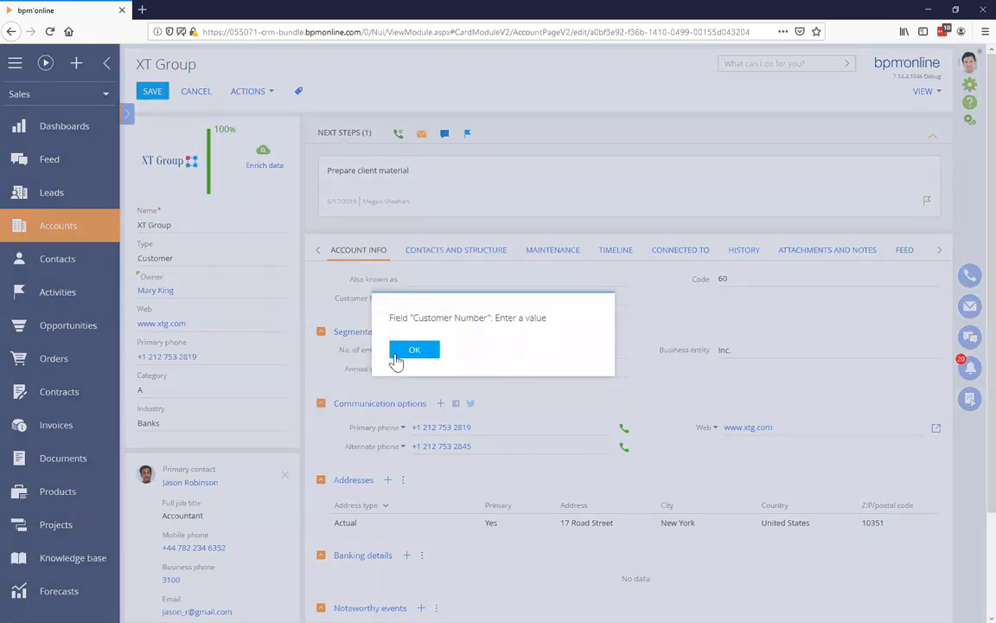
click(412, 349)
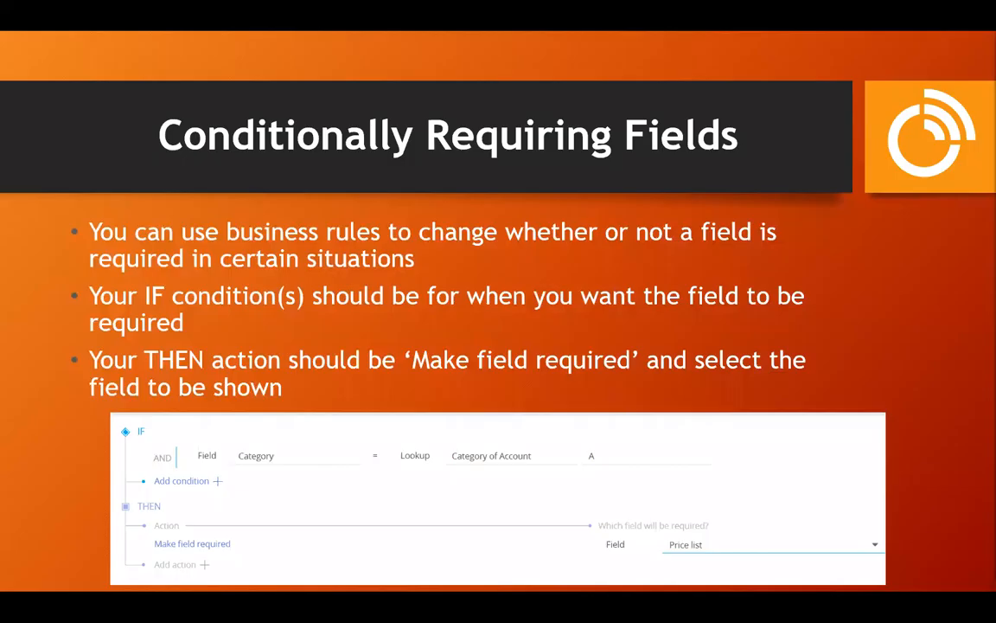
key(Right)
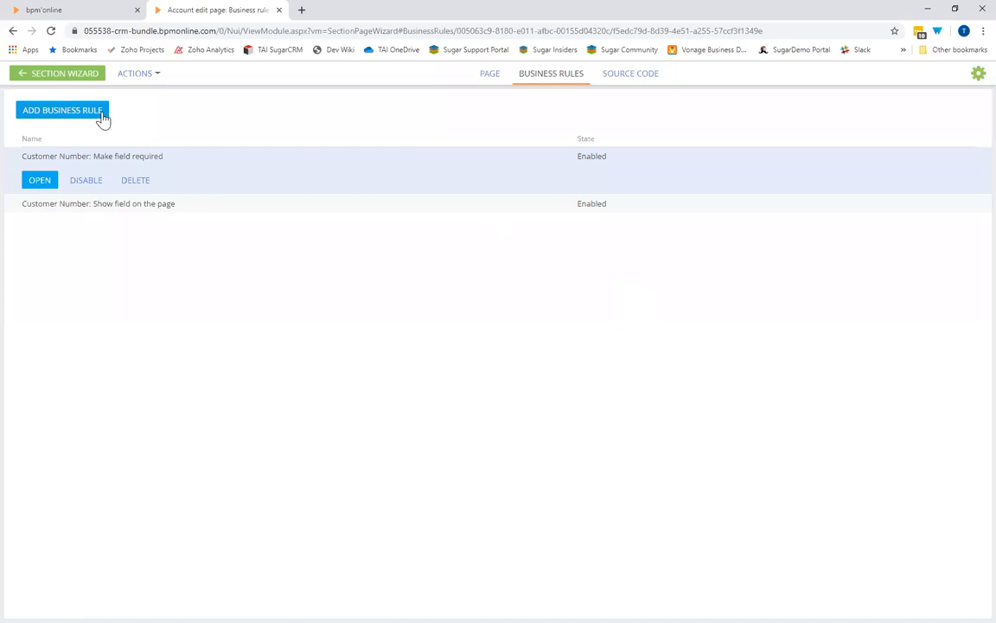
- Create another account business rule with an IF condition on the Type column
click(99, 111)
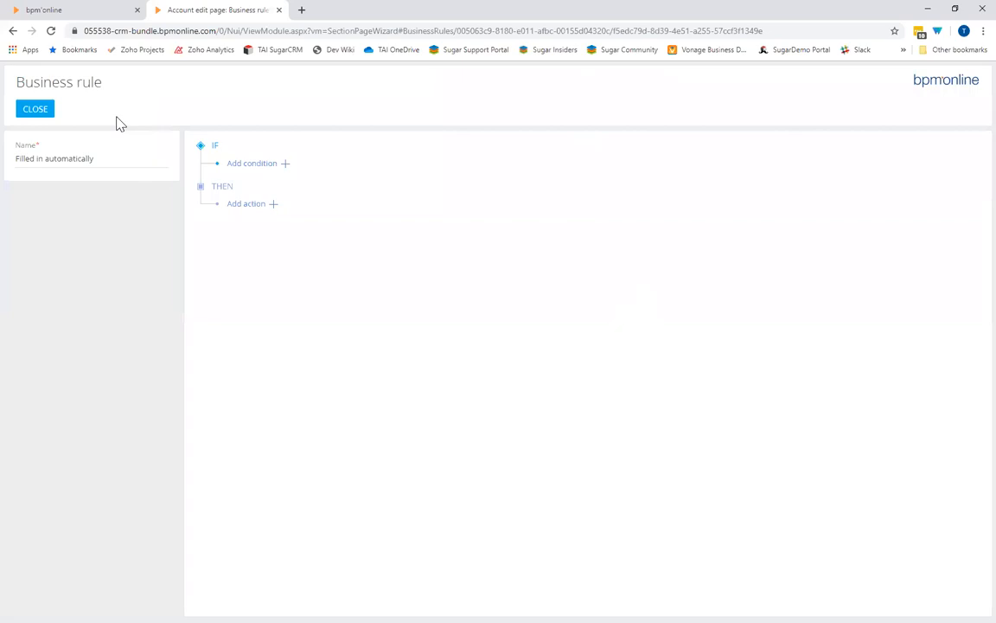
click(268, 165)
click(405, 167)
click(457, 350)
scroll(460, 464, down, 10)
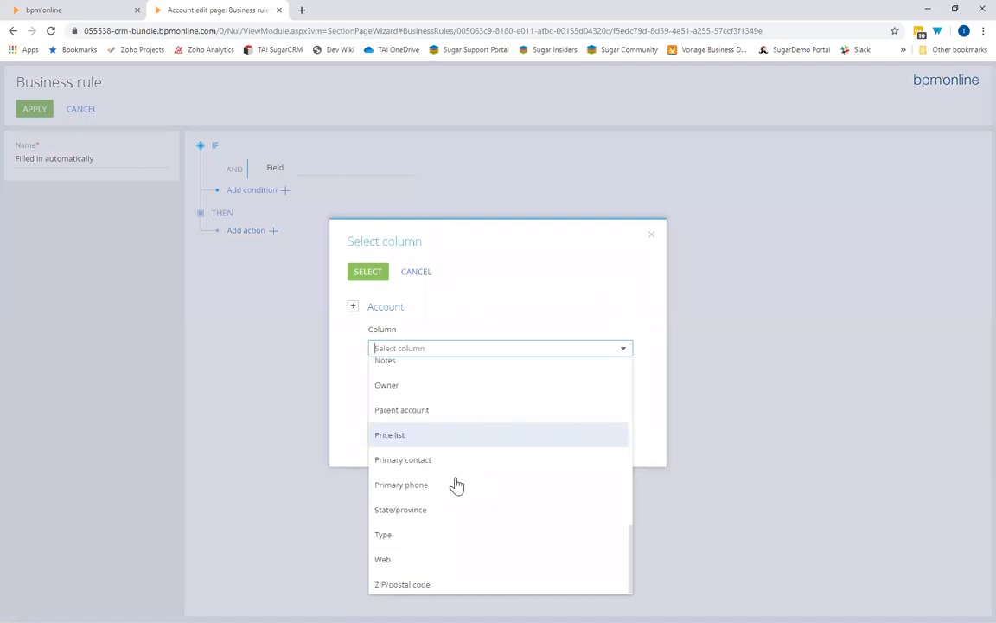
click(444, 536)
click(370, 275)
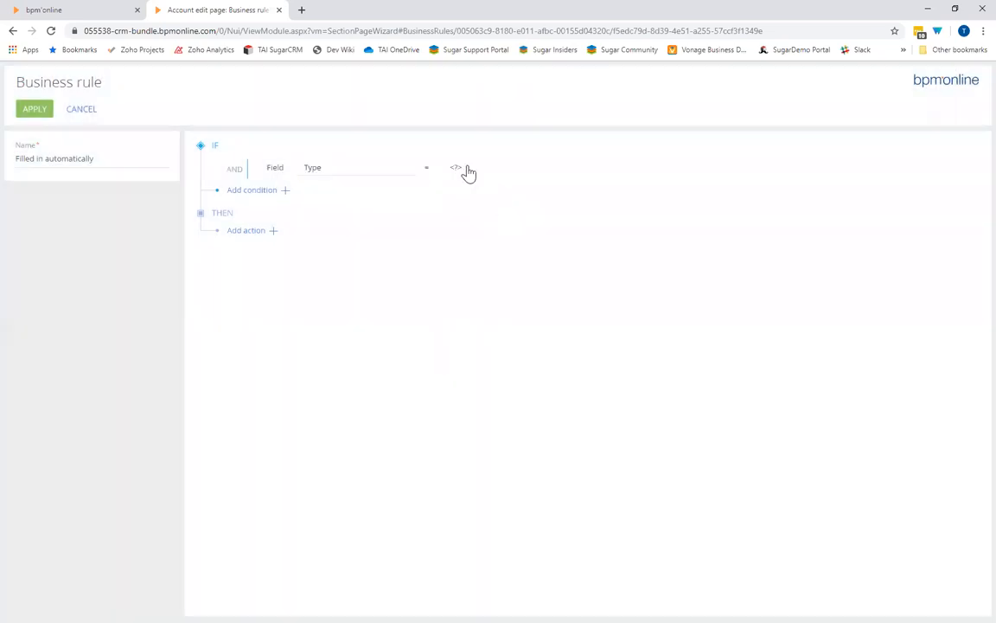
- Set the new rule's Type condition to the Account type lookup value Customer
click(463, 168)
click(516, 202)
click(723, 172)
click(692, 191)
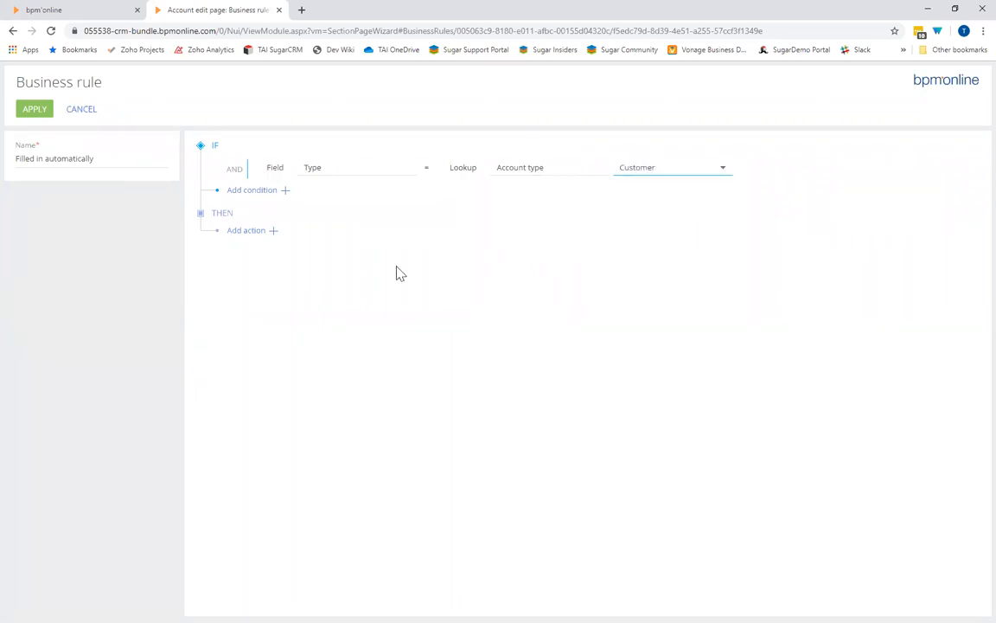
- Add a THEN action that makes the Name field editable
click(274, 232)
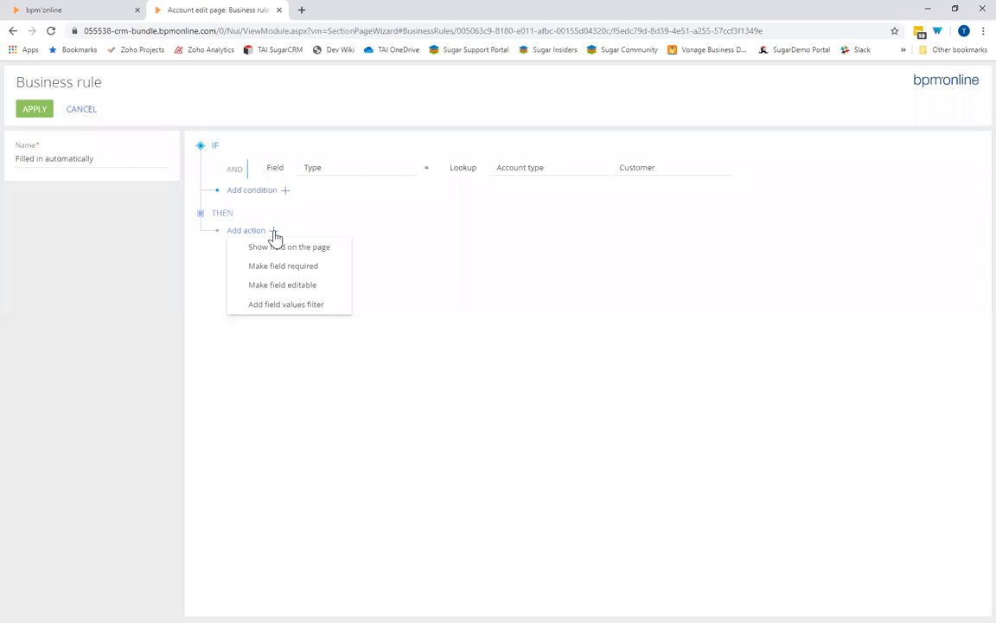
click(277, 284)
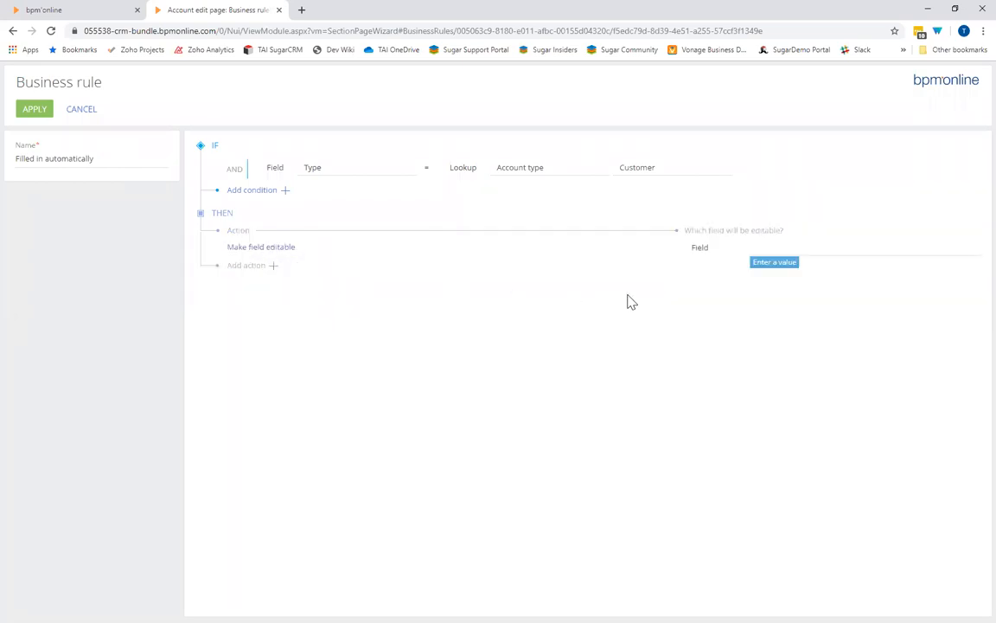
click(969, 251)
scroll(891, 416, down, 5)
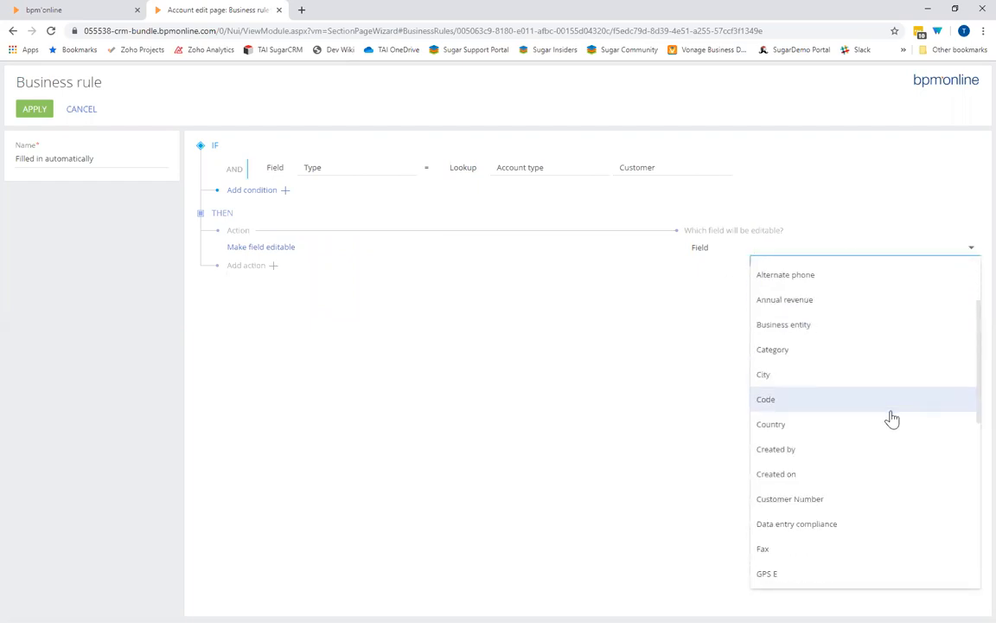
scroll(891, 417, down, 5)
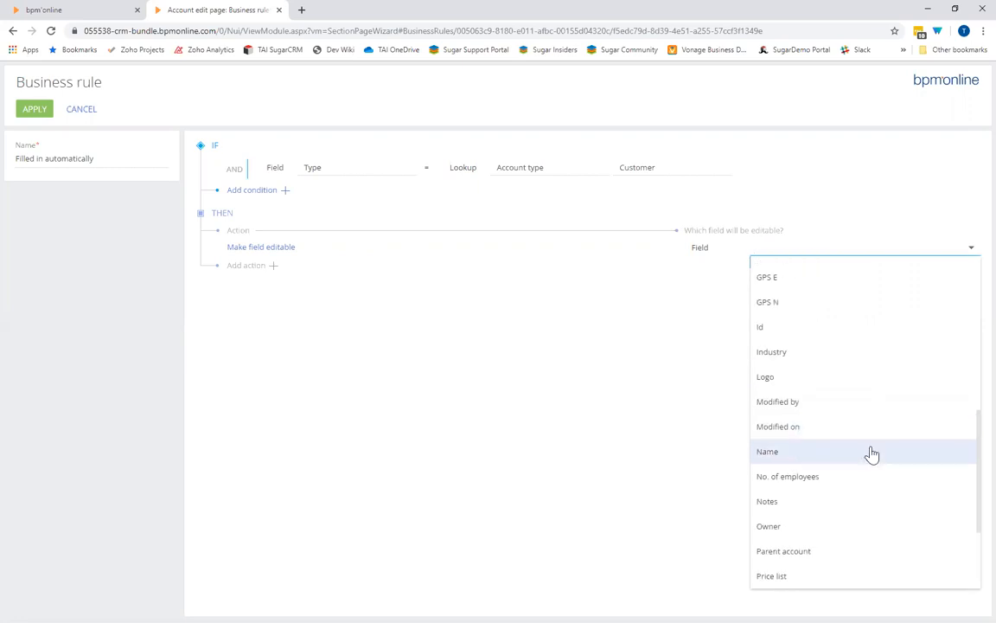
click(871, 454)
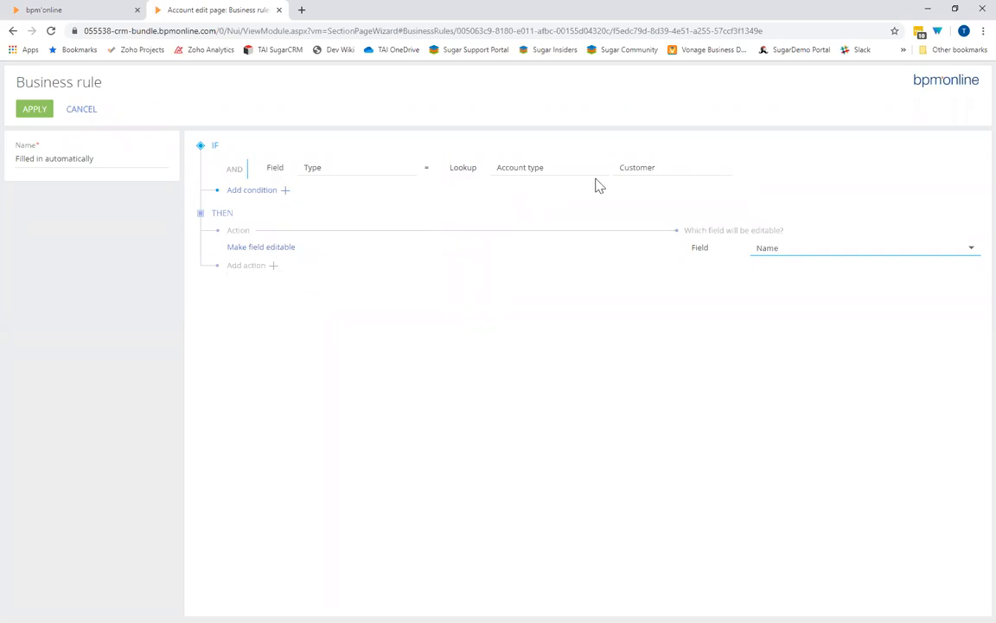
- Change the Type condition's comparison to not equal and apply the business rule
click(430, 175)
click(451, 248)
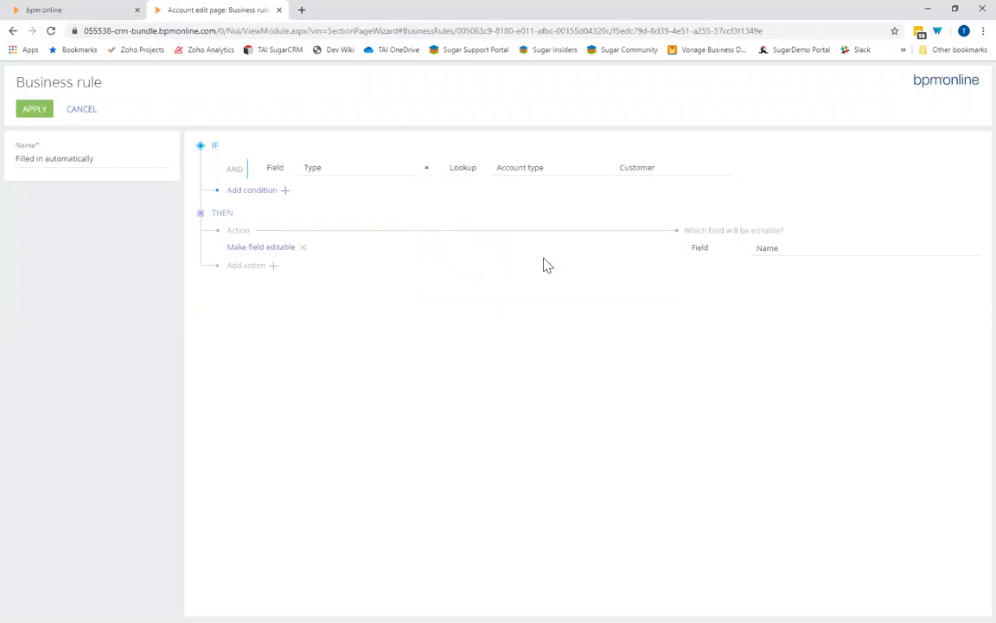
click(35, 111)
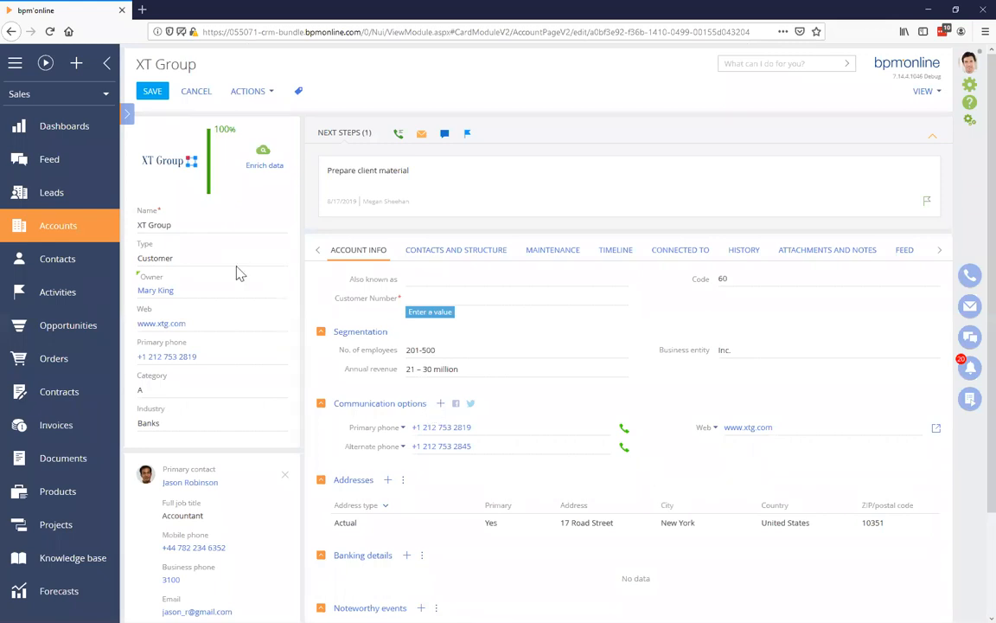
- Try to edit the XT Group account's name as a Customer, and set its type to Contractor
double_click(226, 222)
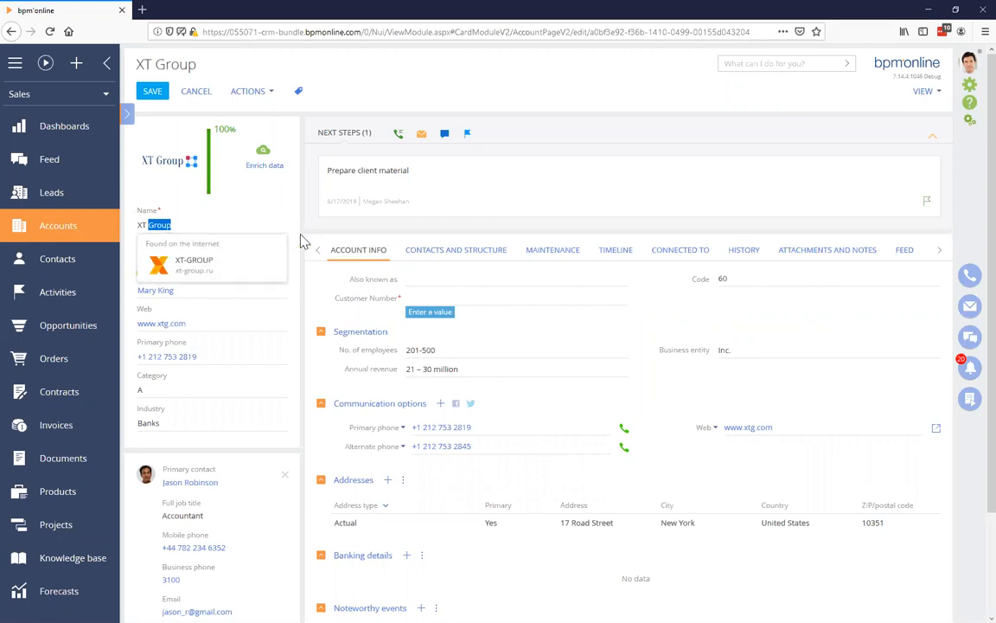
click(256, 260)
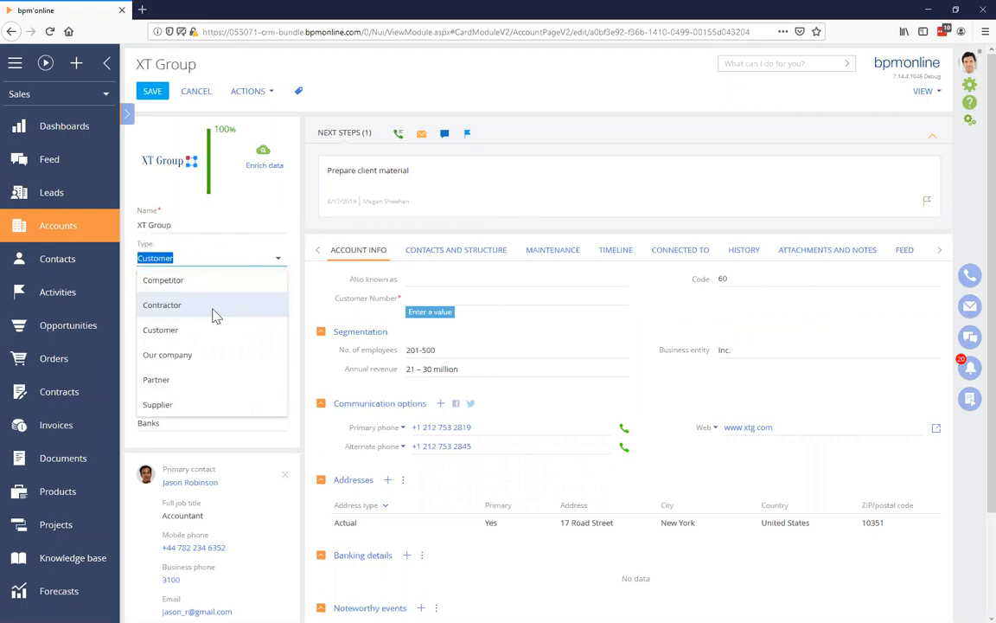
click(215, 314)
- Test editing the account's name by entering gfdgfd, and discard the unsaved changes
click(208, 227)
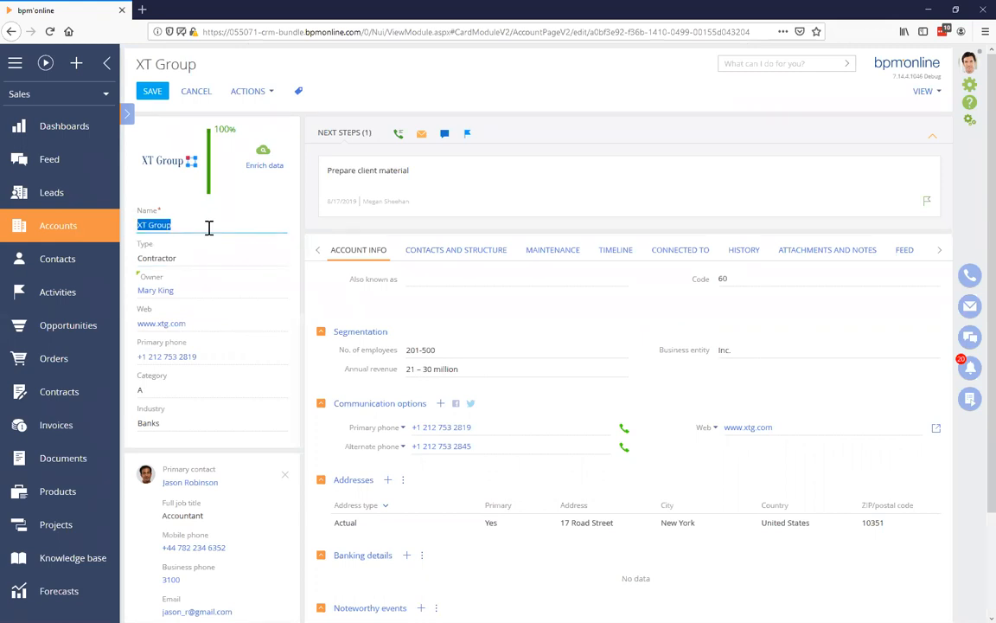
text(gfdgfd)
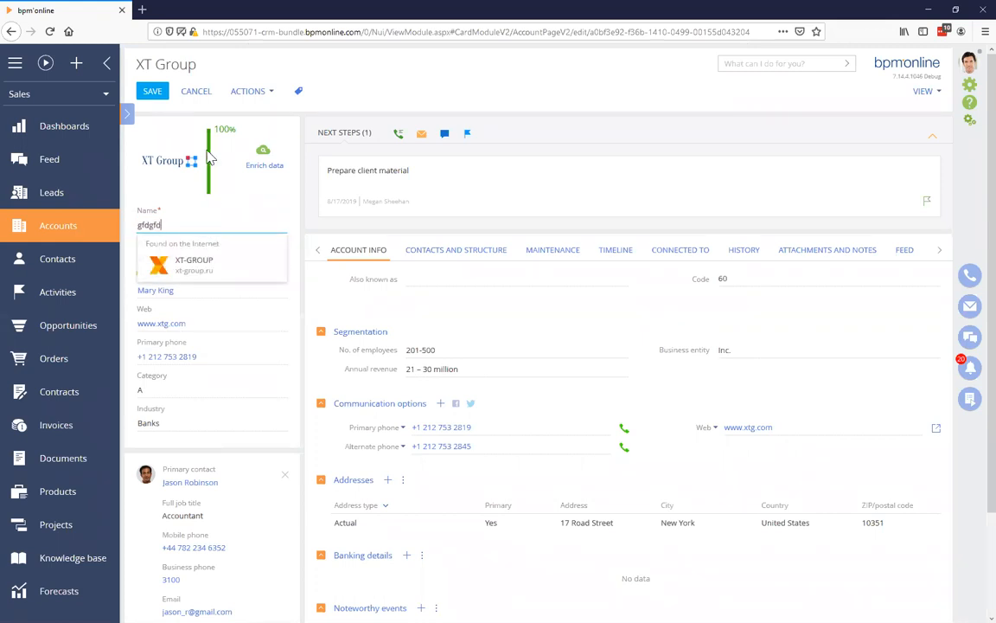
click(197, 91)
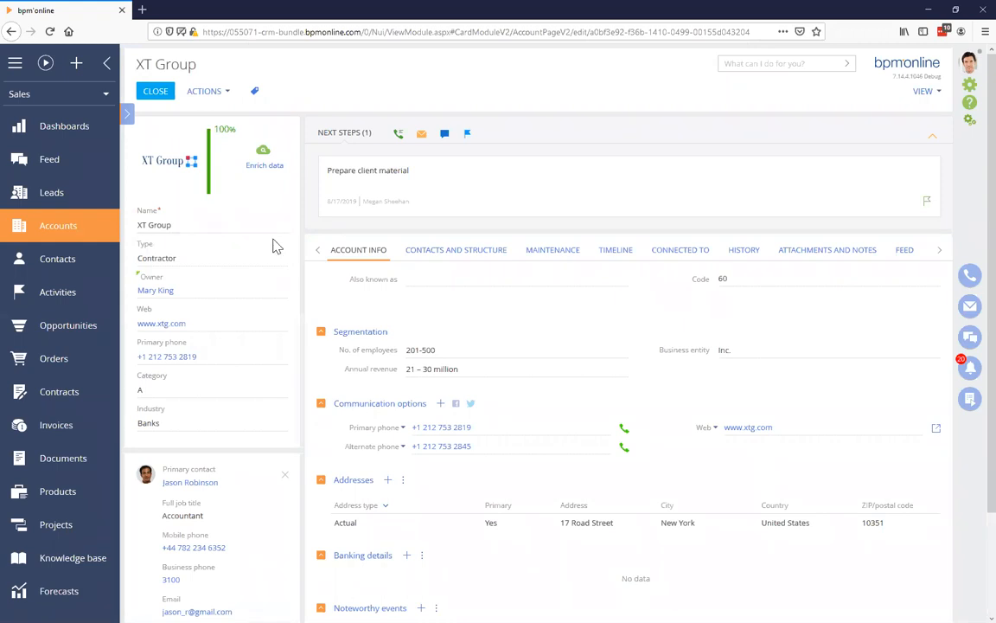
mouse_move(698, 158)
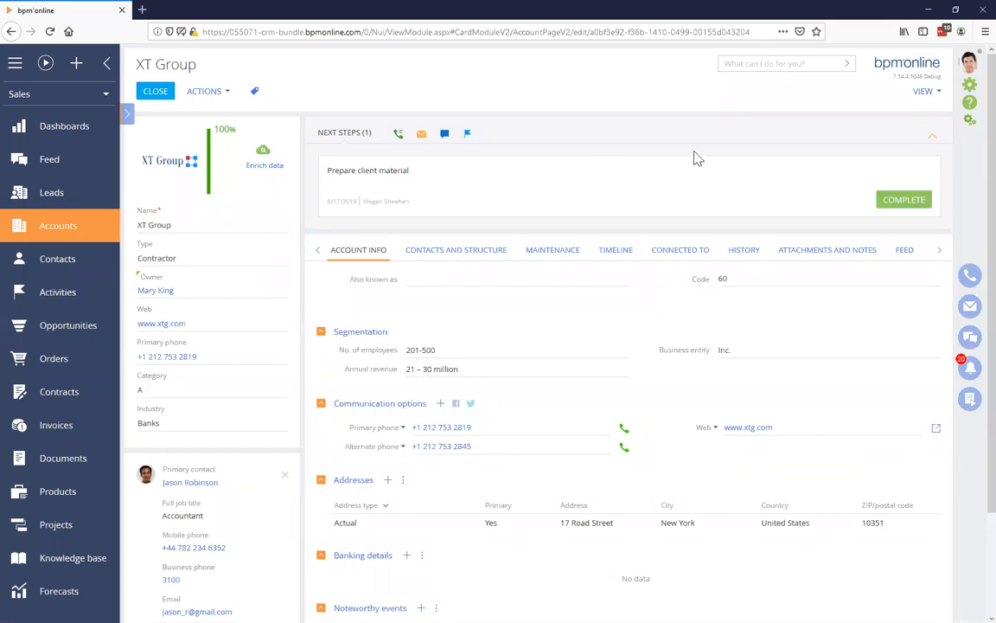
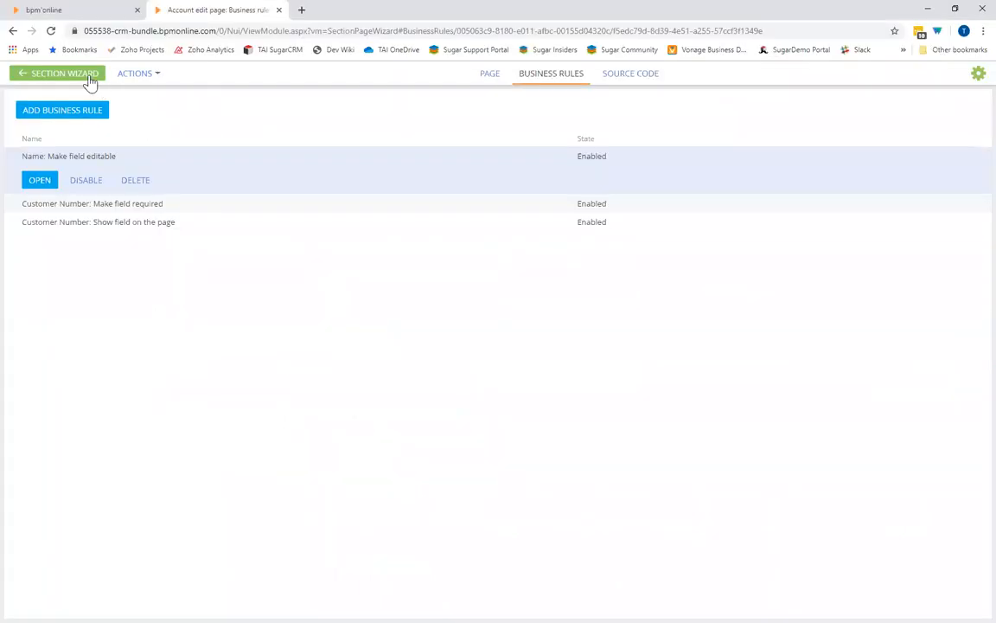
- Return to the Accounts section wizard, save the section changes, and close the wizard
click(88, 77)
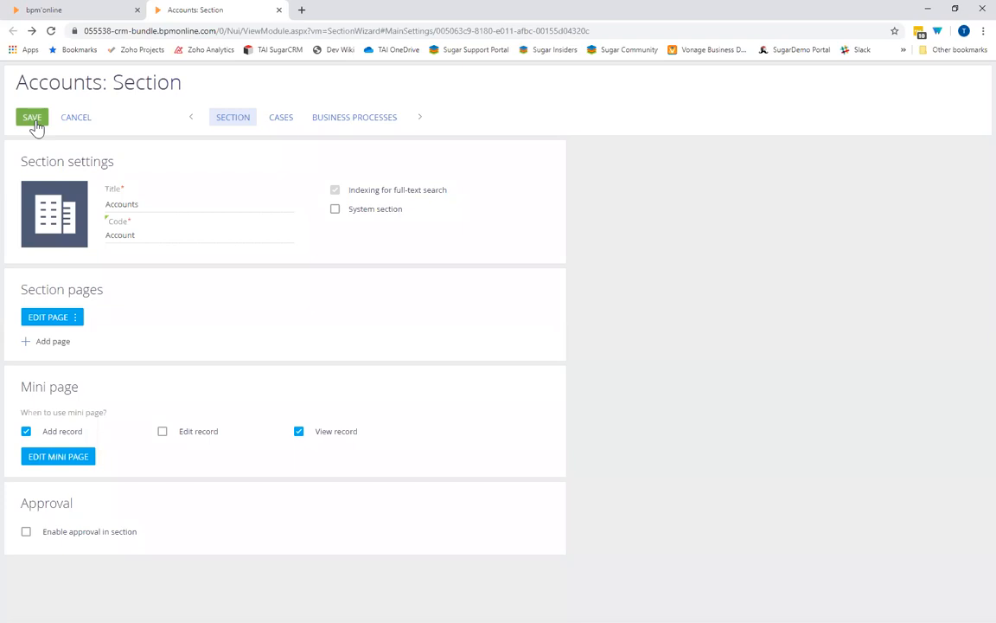
click(33, 119)
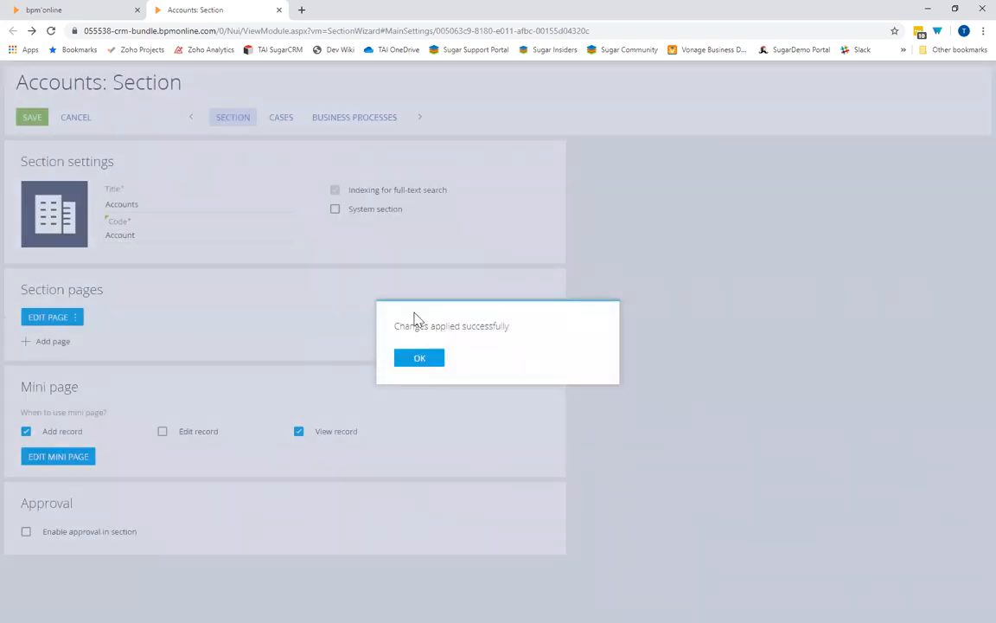
click(420, 358)
key(ctrl+w)
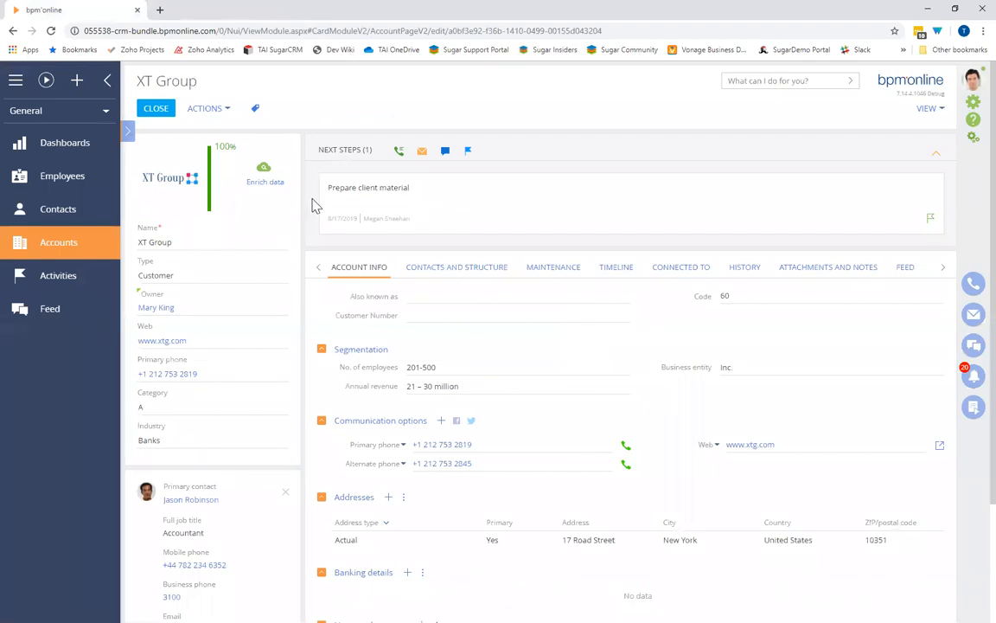
- Open a customer's contact record and check the available options for Preferred language and Title
click(61, 216)
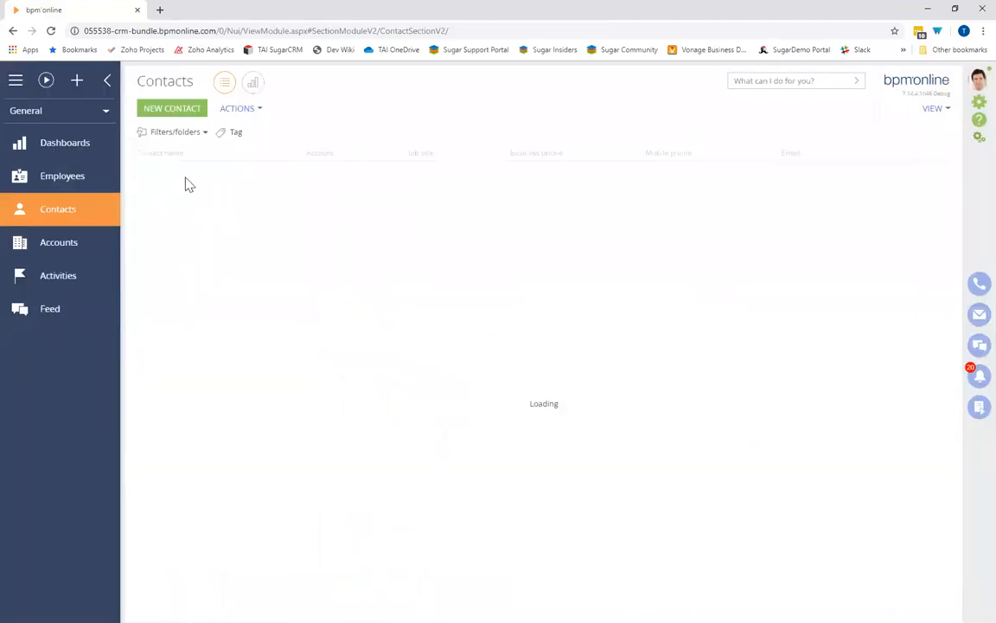
click(166, 225)
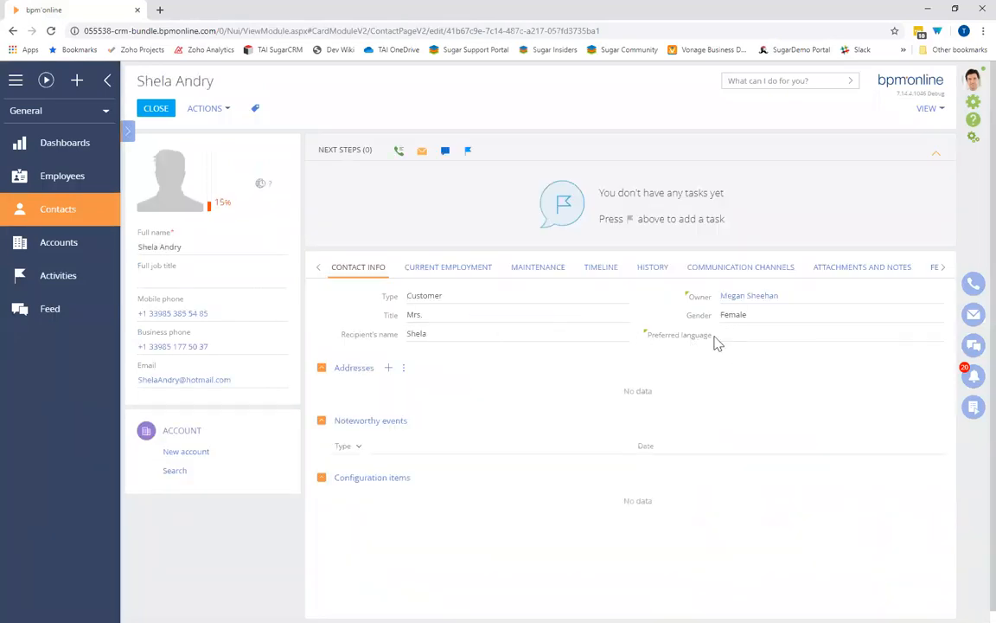
click(743, 338)
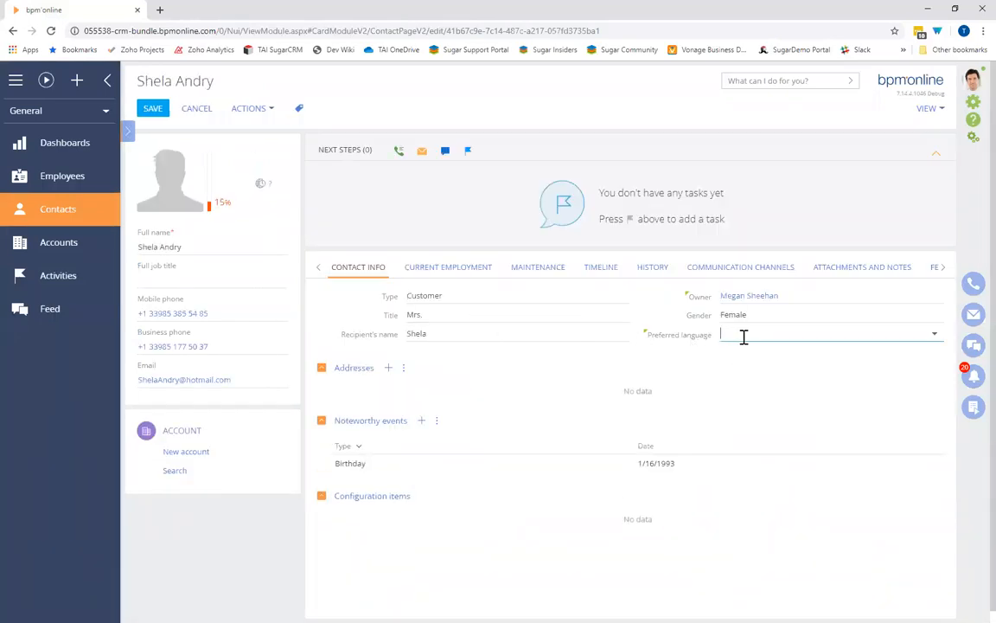
click(933, 336)
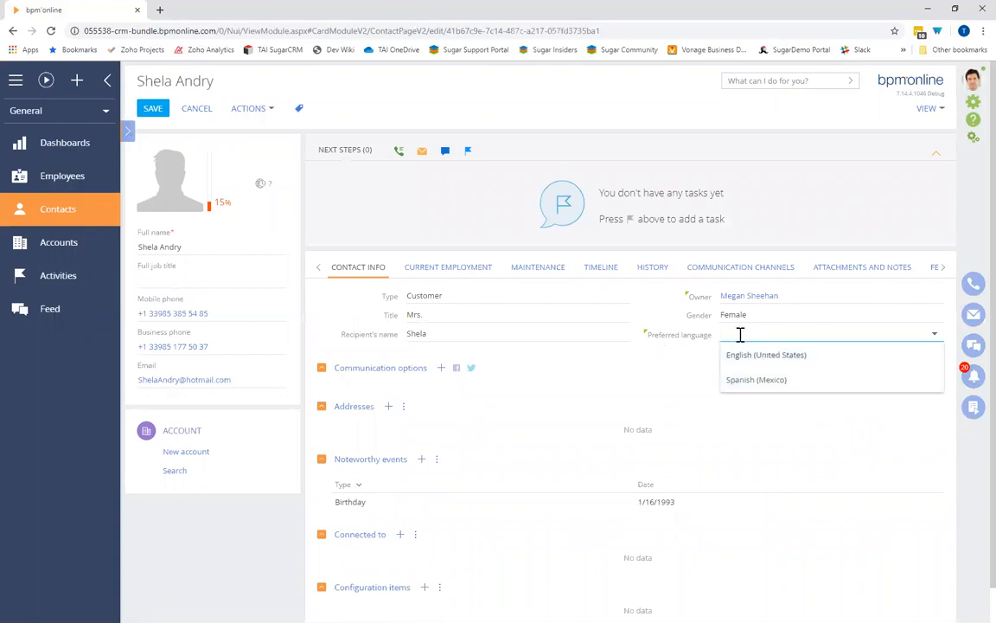
click(474, 314)
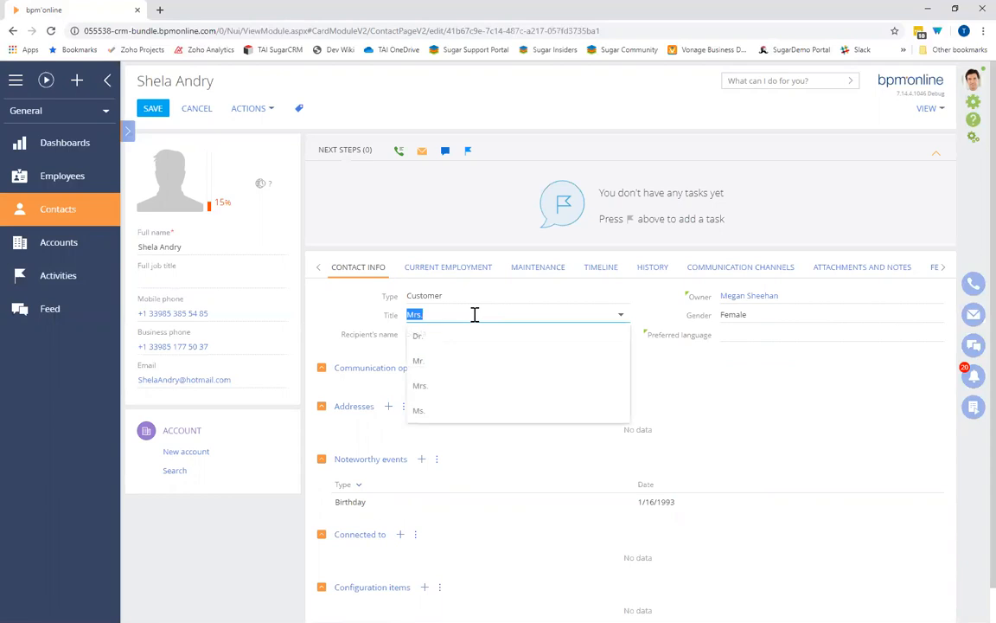
click(379, 313)
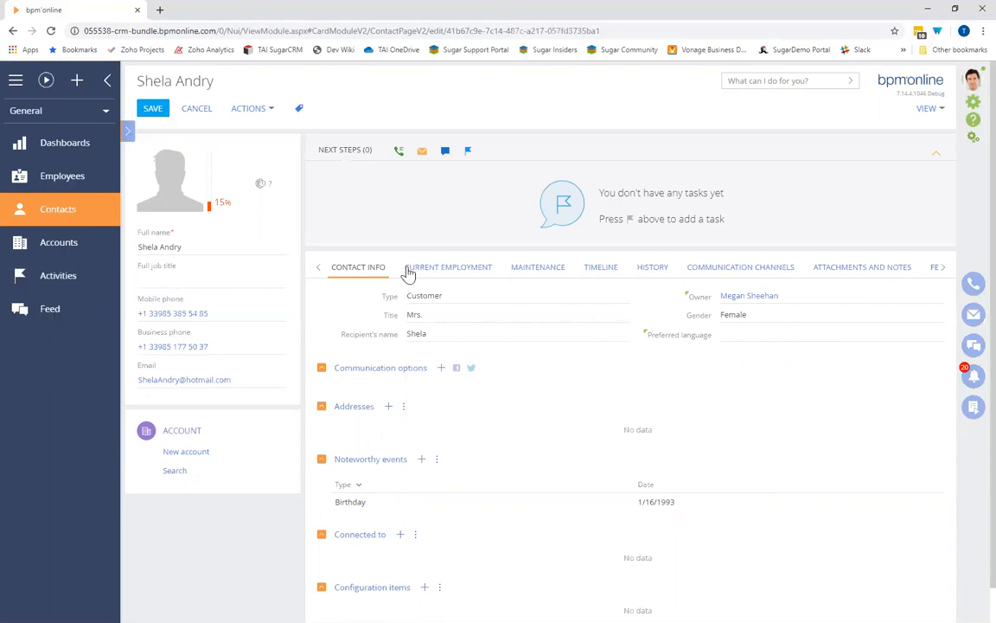
- Open the system's advanced settings and go to the configuration of packages and schemas
click(973, 102)
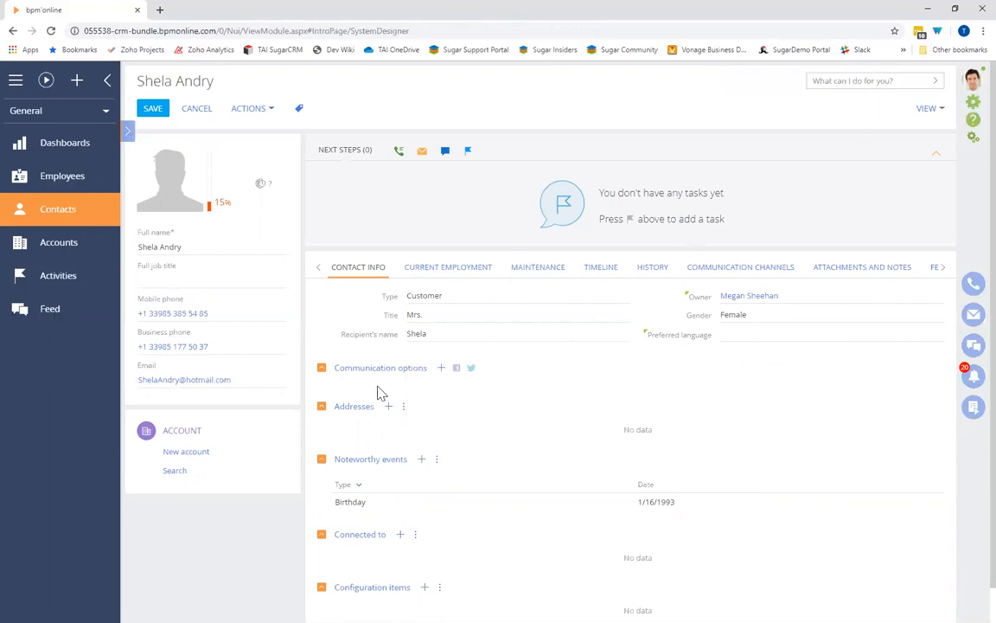
scroll(327, 423, down, 5)
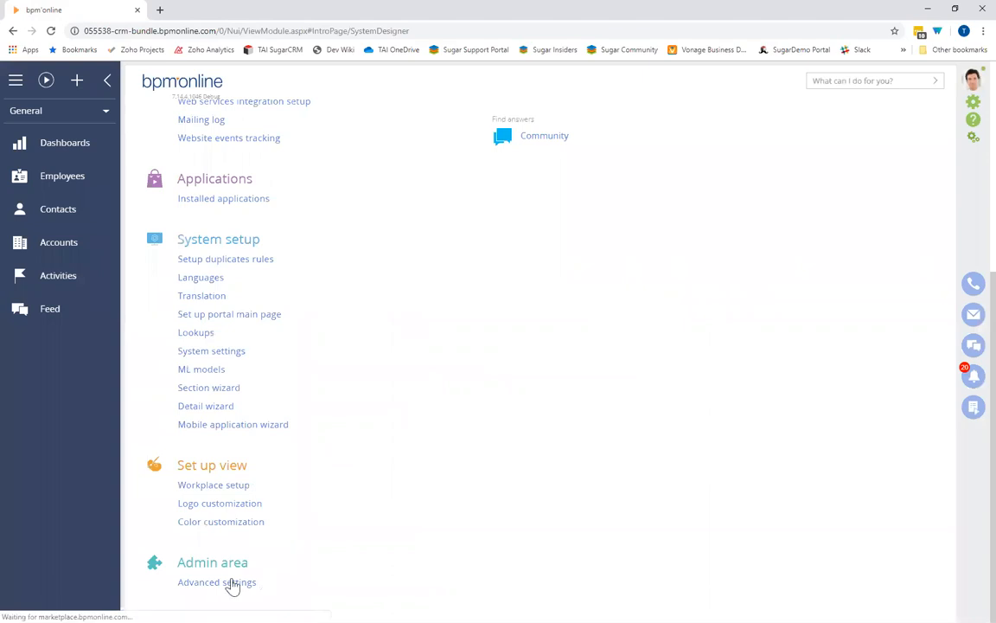
click(230, 585)
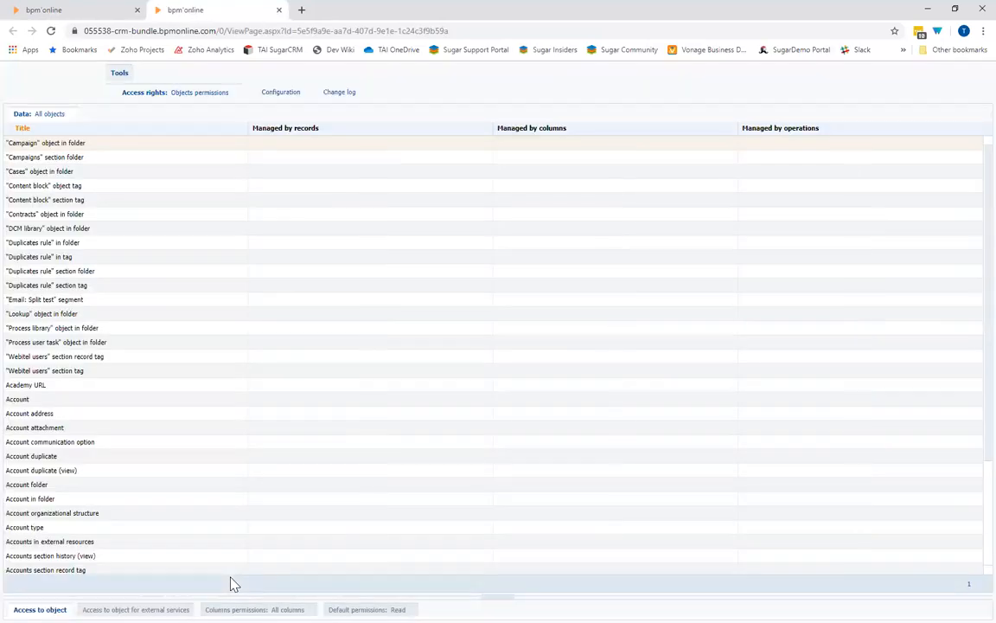
click(278, 93)
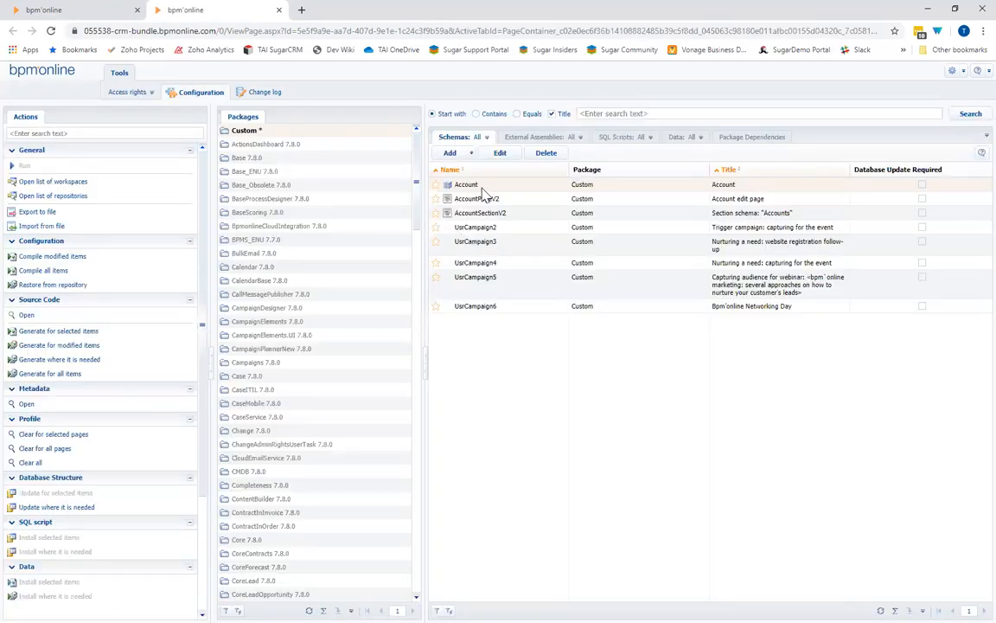
- Add a replacing object to the Custom package and show its properties
click(471, 156)
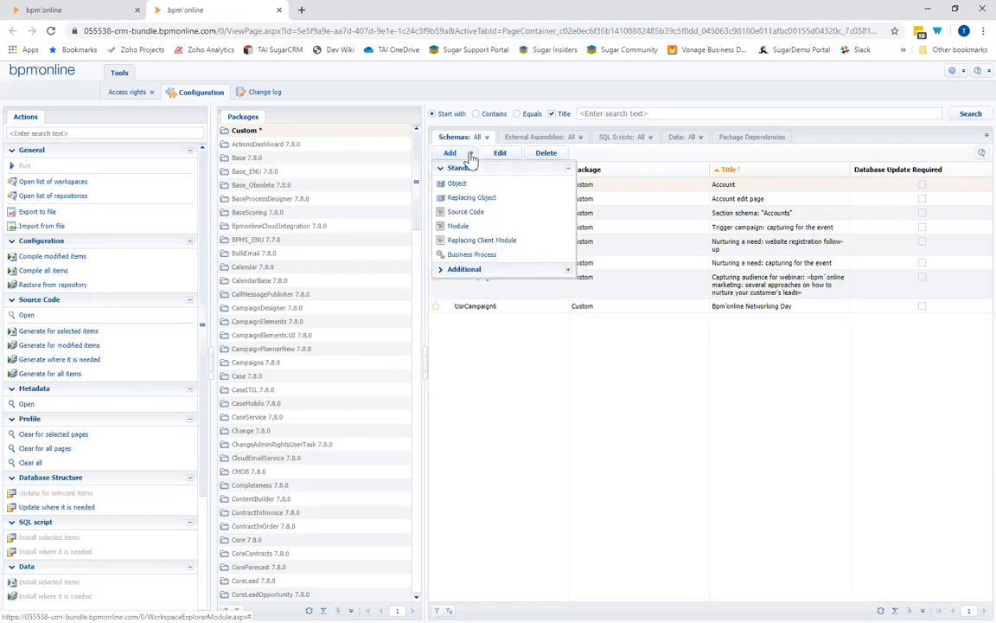
click(659, 155)
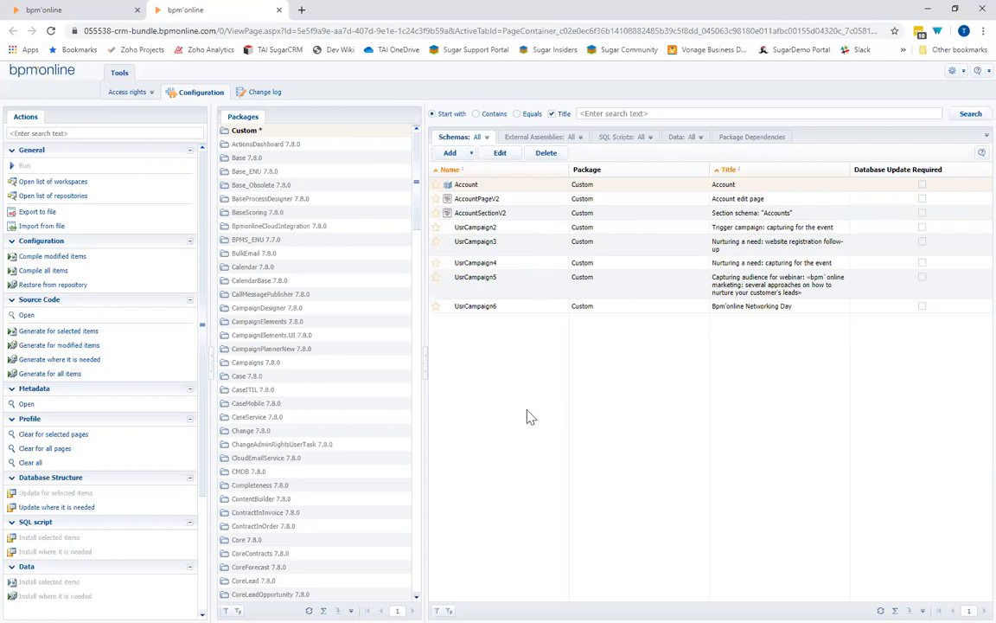
click(472, 155)
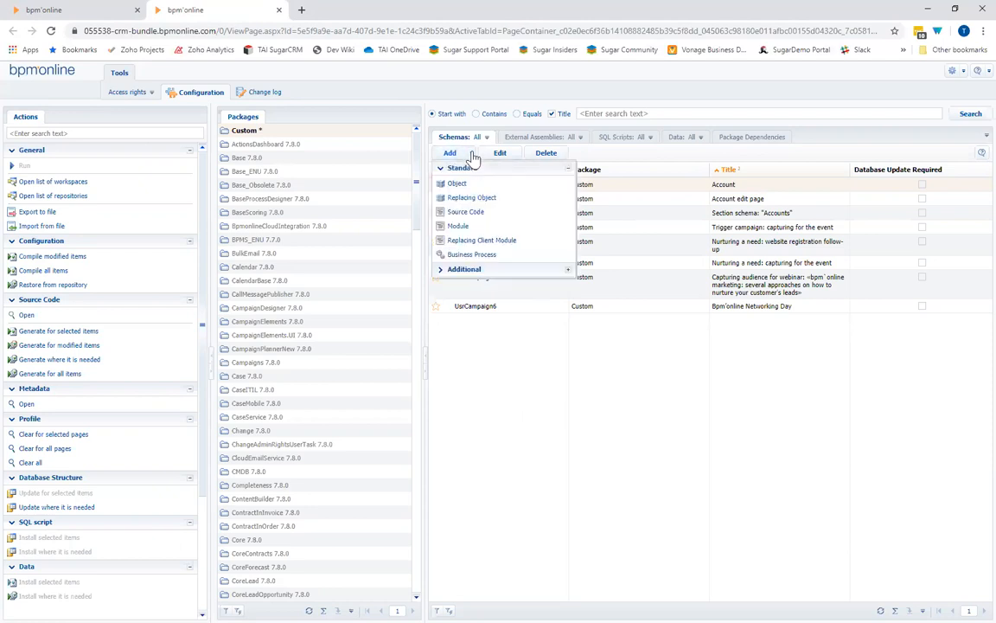
click(487, 199)
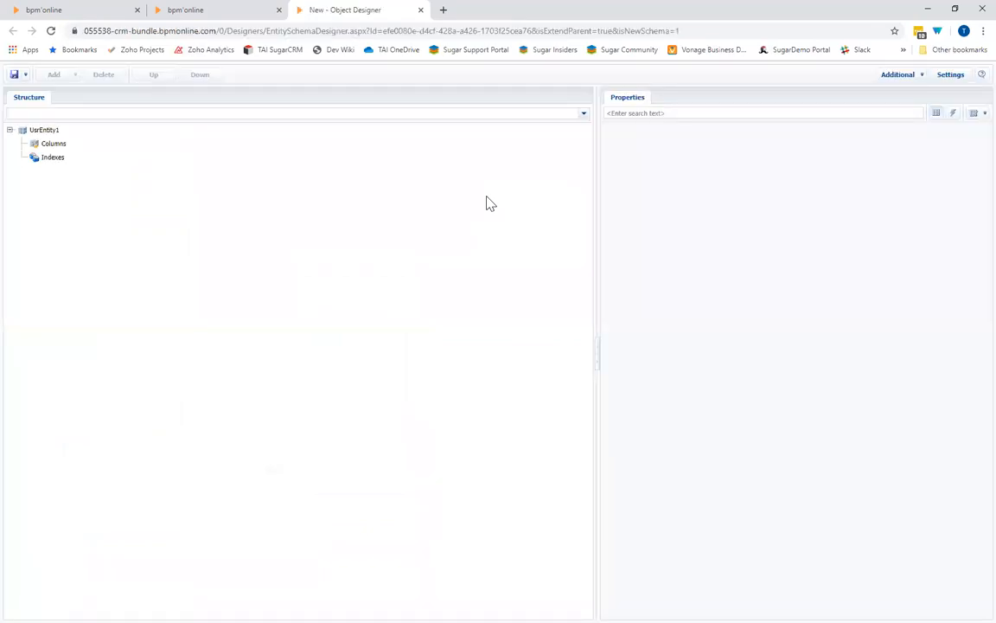
click(44, 130)
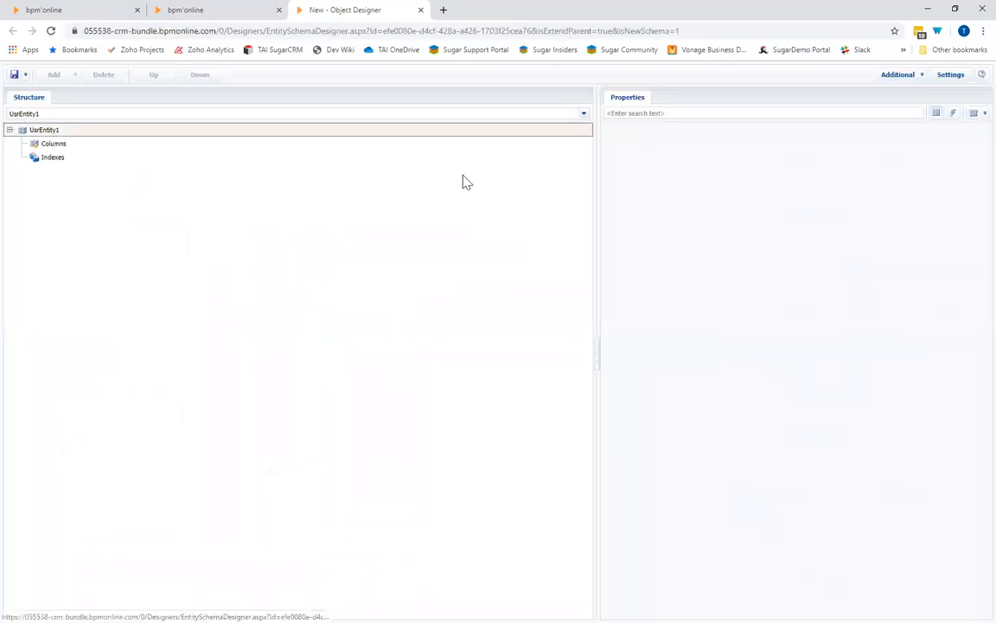
- Set the replacing object's name to UsrTitle and its title to Title
drag(725, 139, 699, 140)
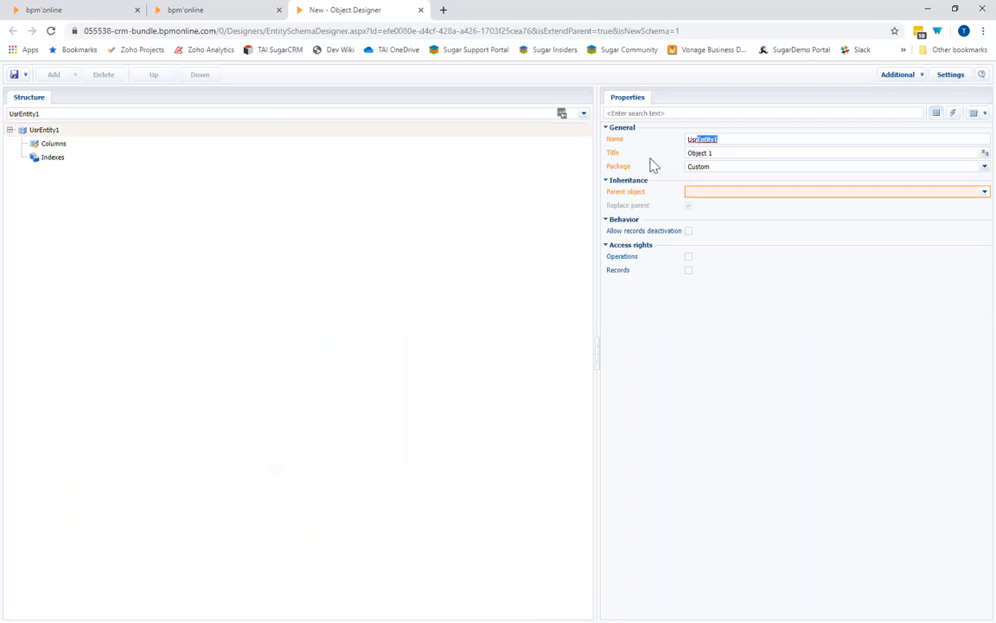
text(Title)
key(Tab)
text(Title)
- Set the replacing object's parent object to Contact title and confirm using it as the parent
text(tit)
text(l)
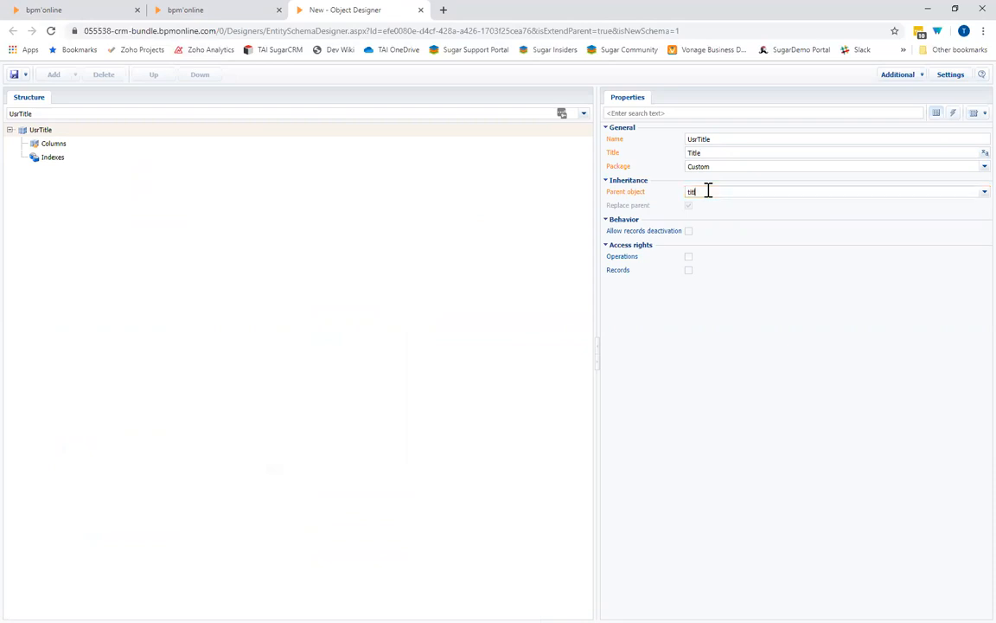
key(BackSpace)
key(BackSpace)
key(BackSpace)
key(BackSpace)
text(c)
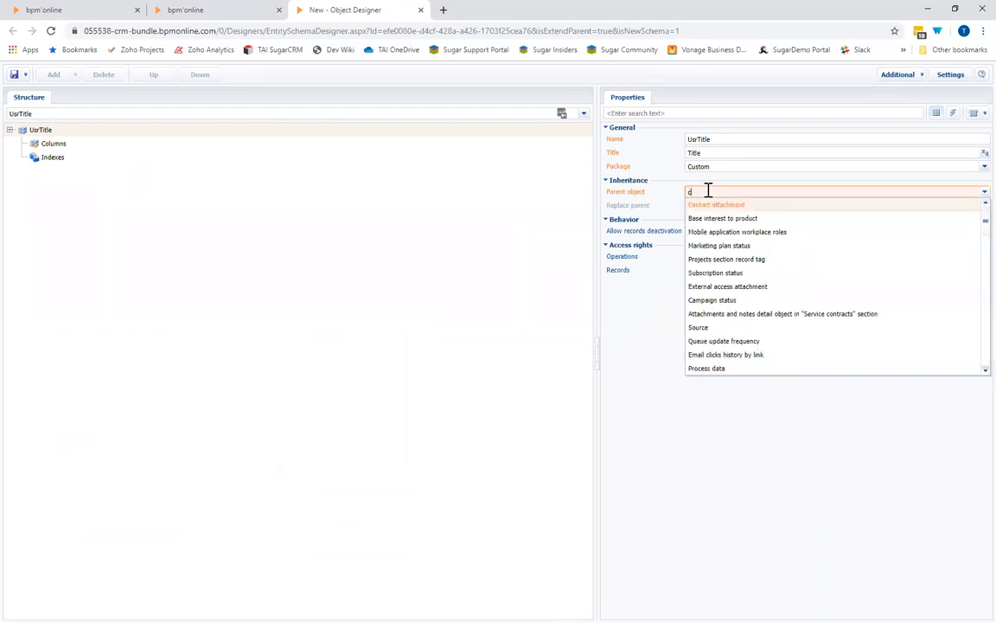
text(ont)
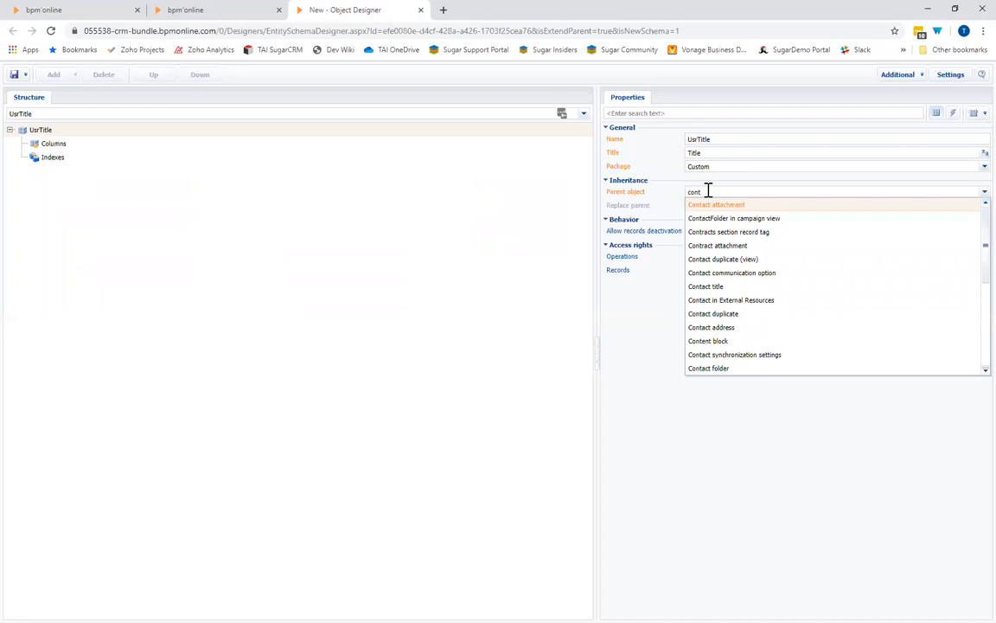
click(707, 287)
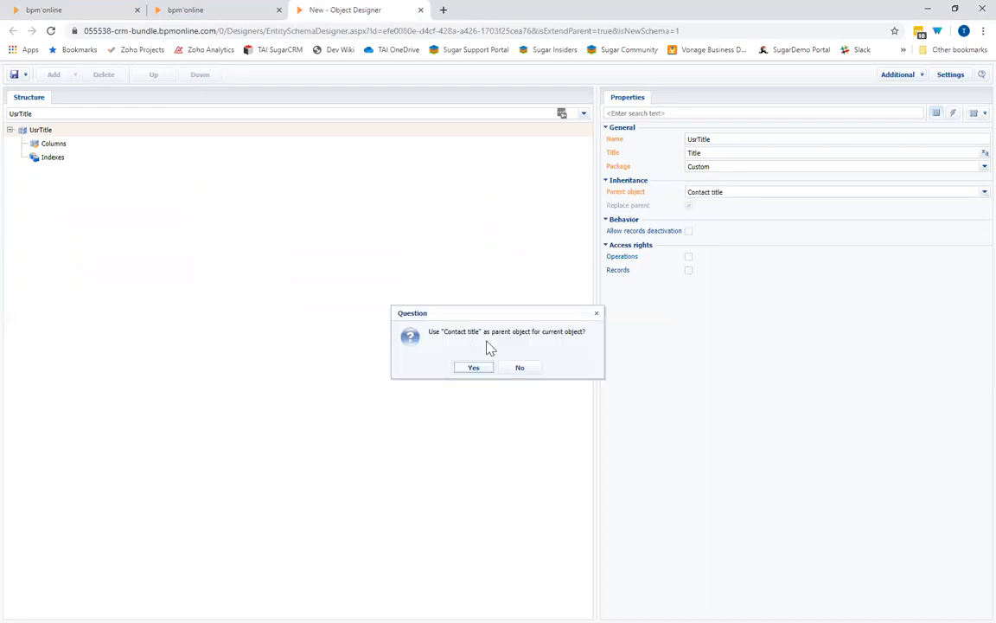
click(474, 368)
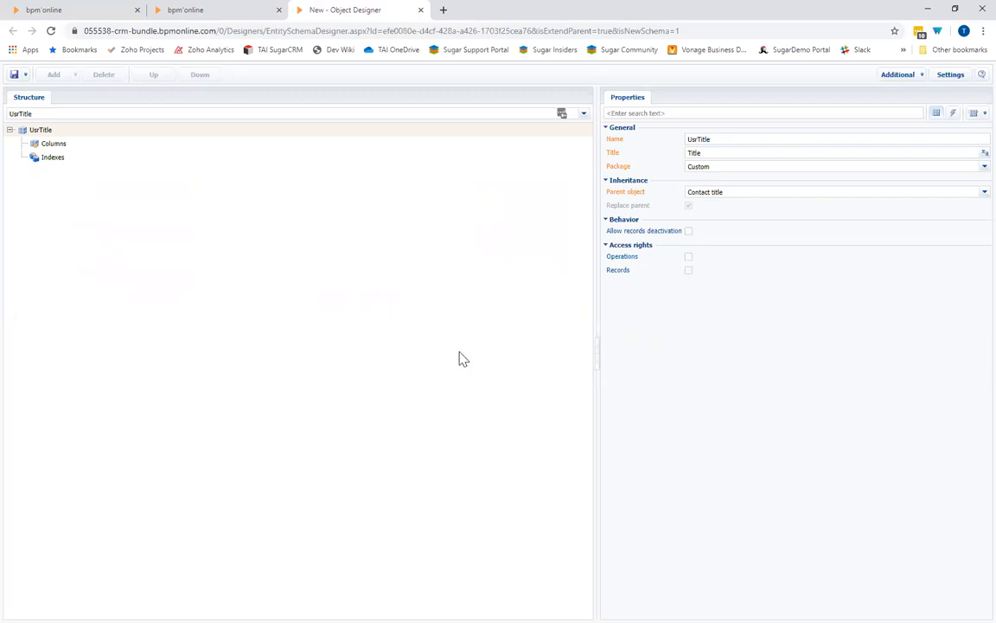
- Add a Lookup column to the ContactSalutationType object
click(54, 144)
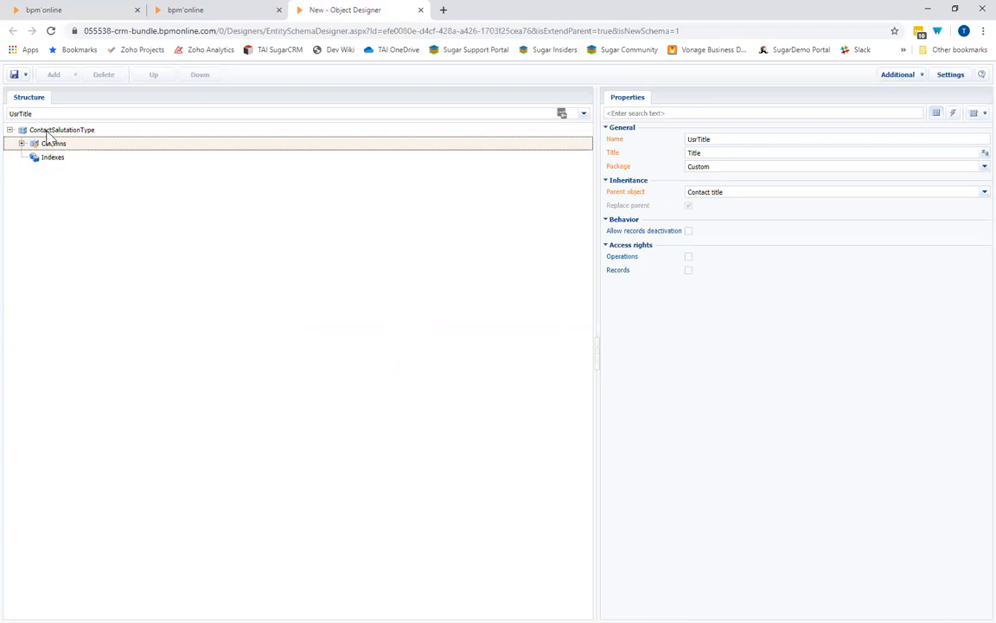
right_click(49, 145)
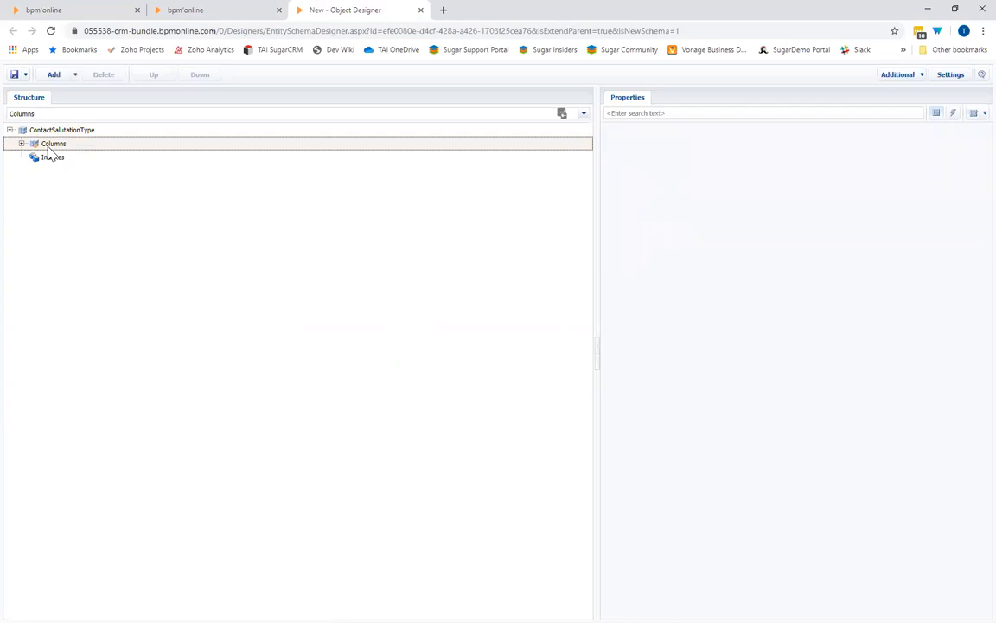
right_click(50, 145)
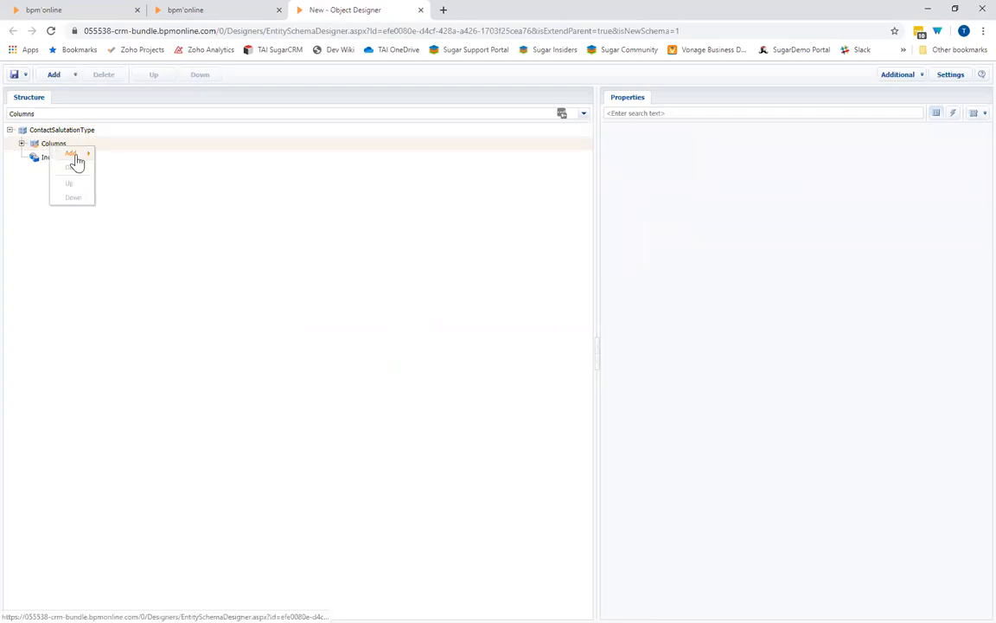
mouse_move(76, 160)
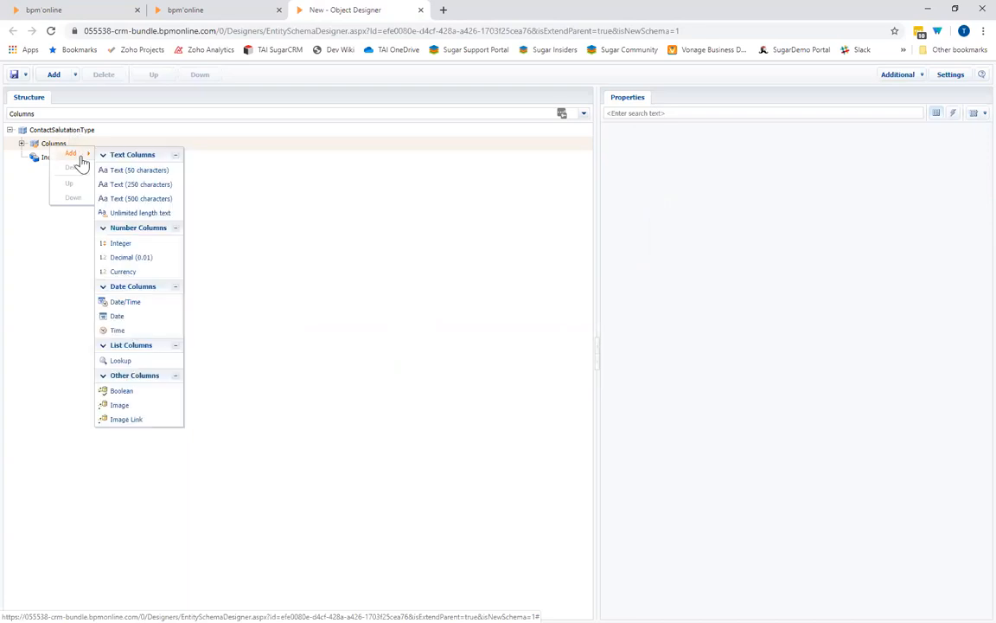
click(136, 362)
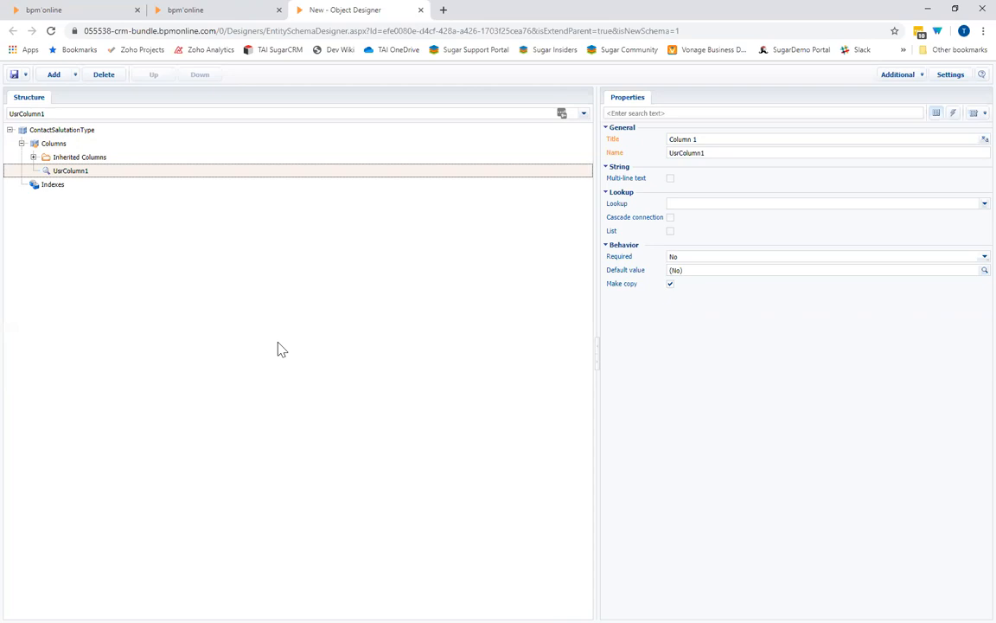
- Set the new lookup column's title to Language and its name to UsrLanguage
click(703, 139)
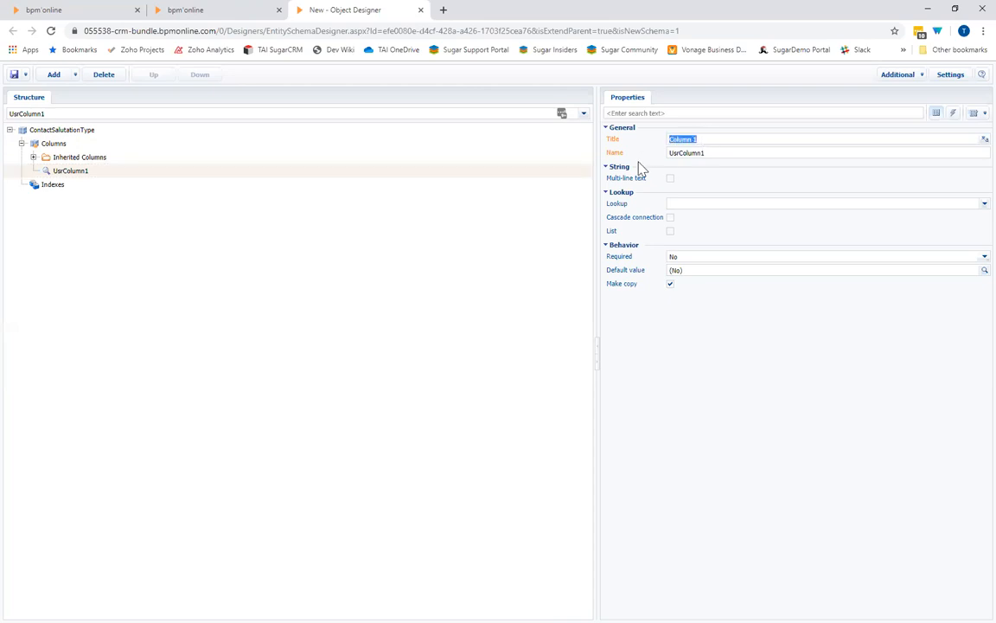
text(Langa)
key(BackSpace)
text(uage)
drag(680, 153, 754, 153)
text(Language)
- Point the column's lookup to Language, enable its List option, and save the object
click(722, 205)
text(lan)
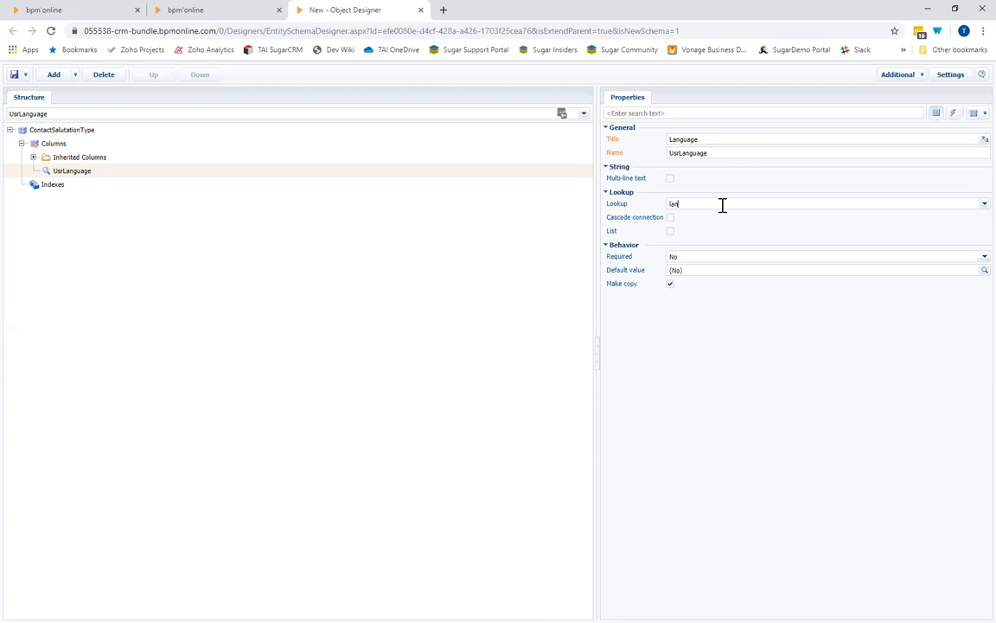
text(g)
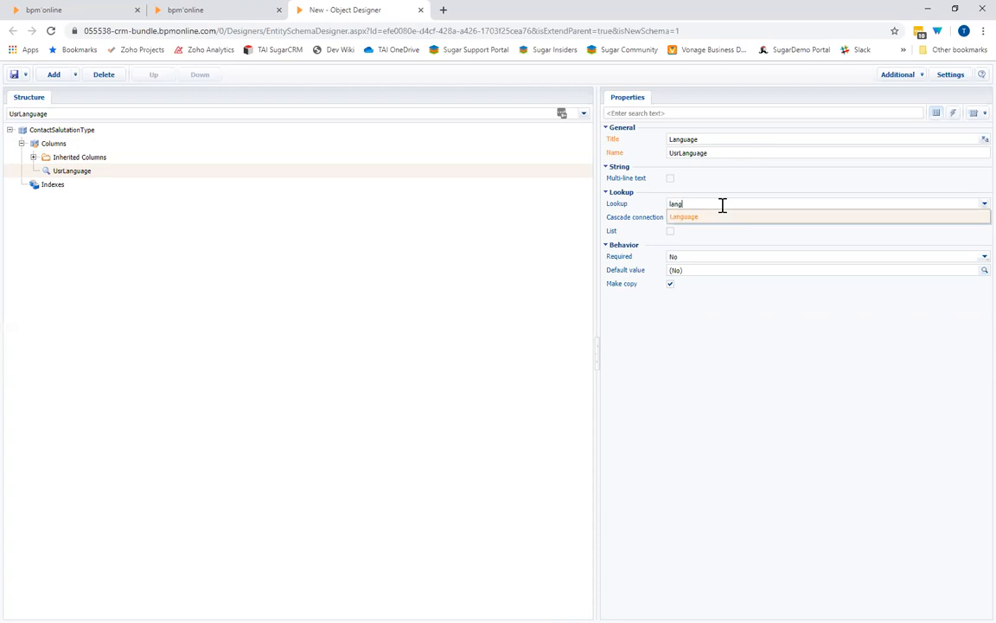
click(692, 217)
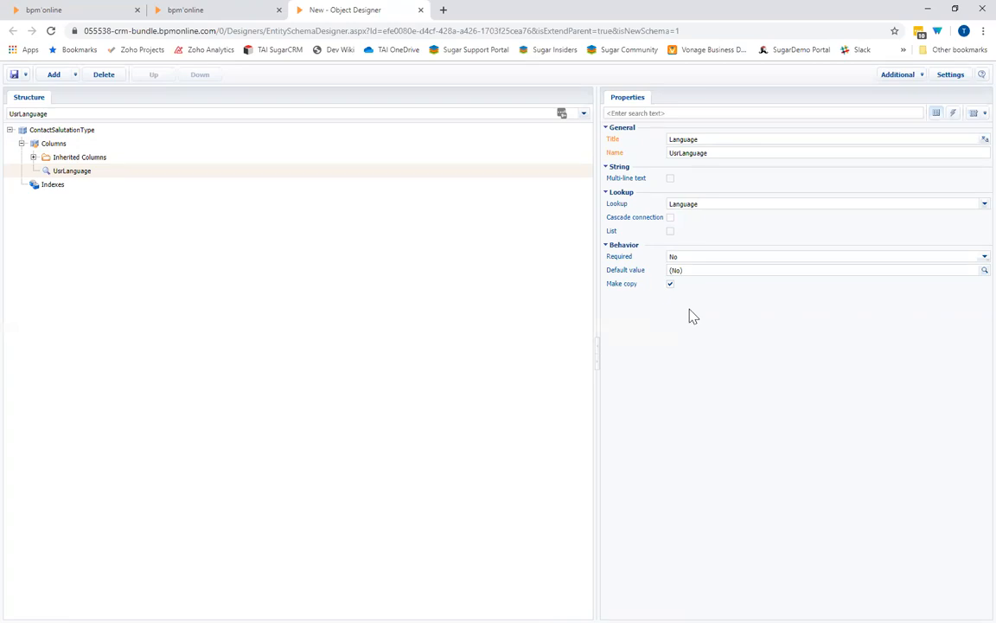
click(670, 231)
click(14, 77)
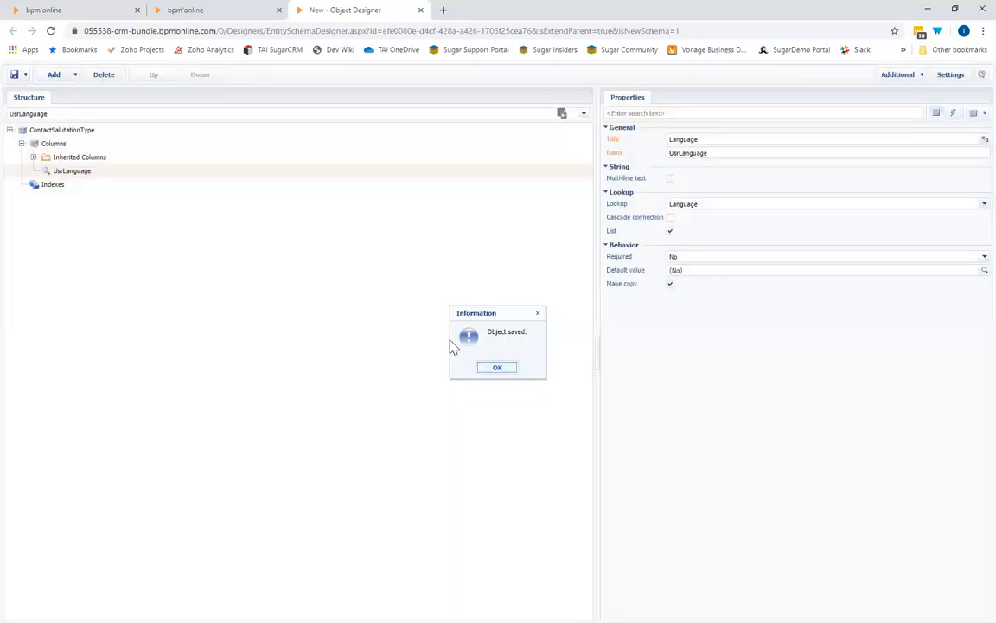
- Publish the ContactSalutationType object and dismiss the save and publish confirmations
click(496, 366)
click(25, 75)
click(30, 100)
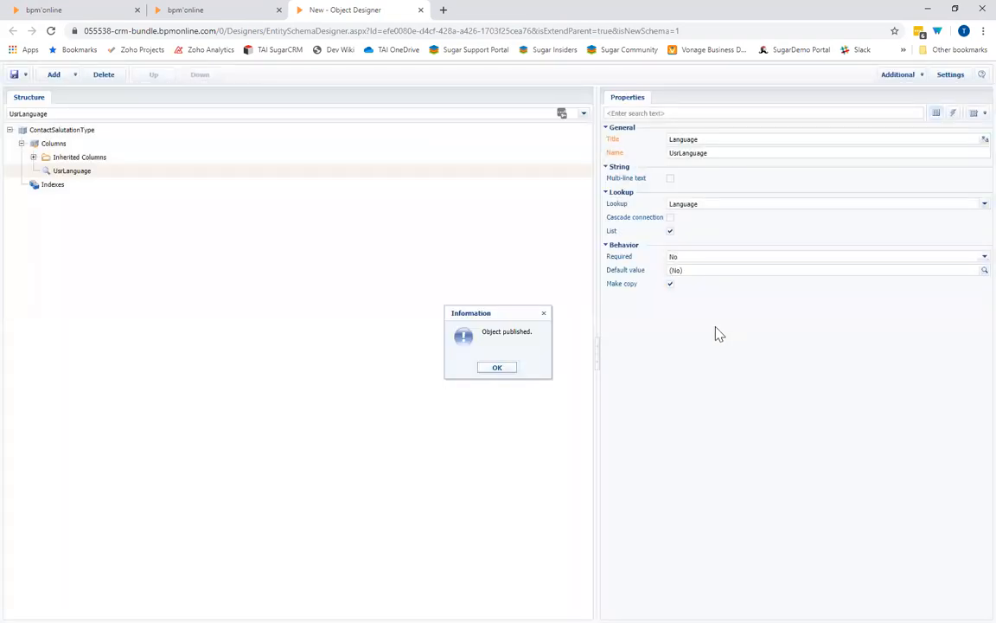
click(500, 371)
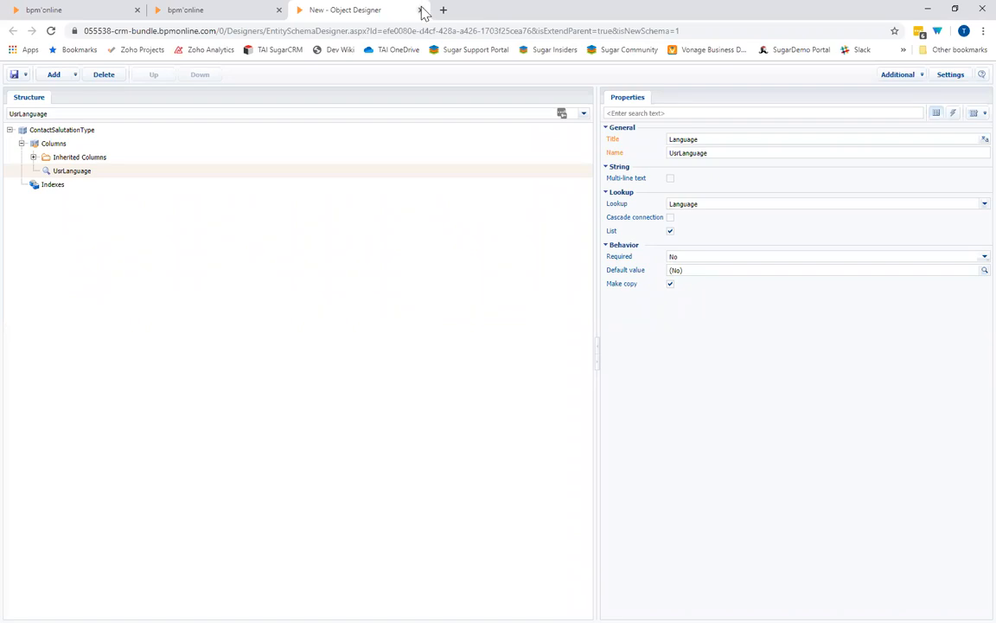
- Close the designer and configuration pages and open the Salutations lookup from the Contacts lookups
click(418, 12)
click(280, 11)
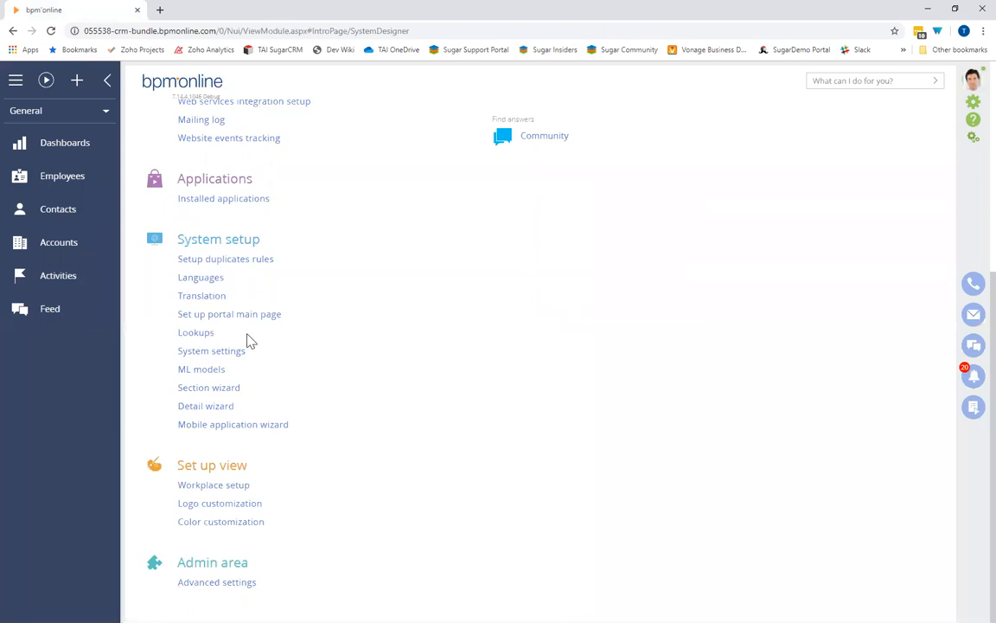
click(197, 336)
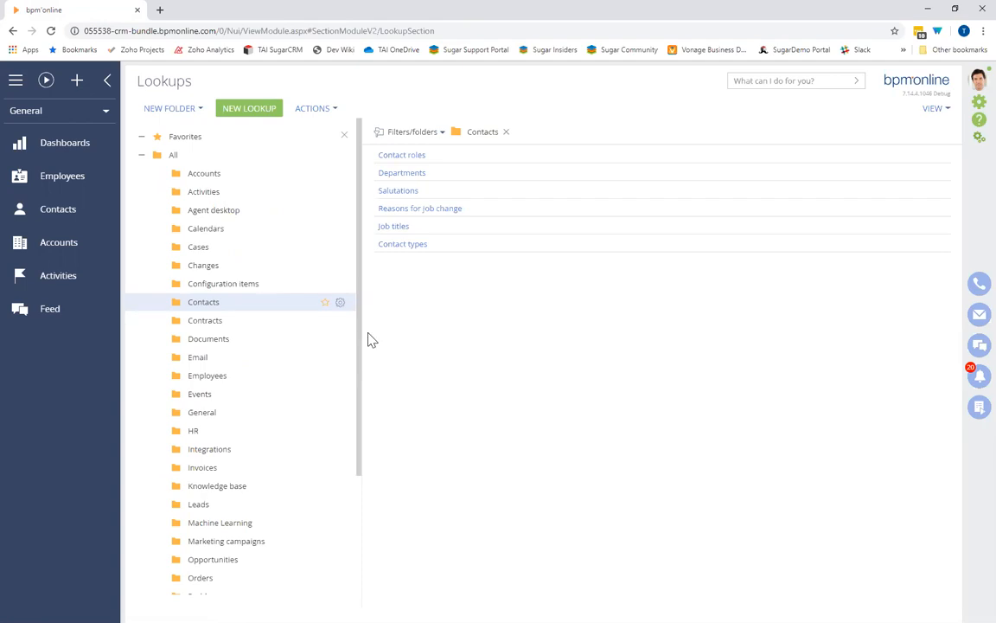
click(398, 191)
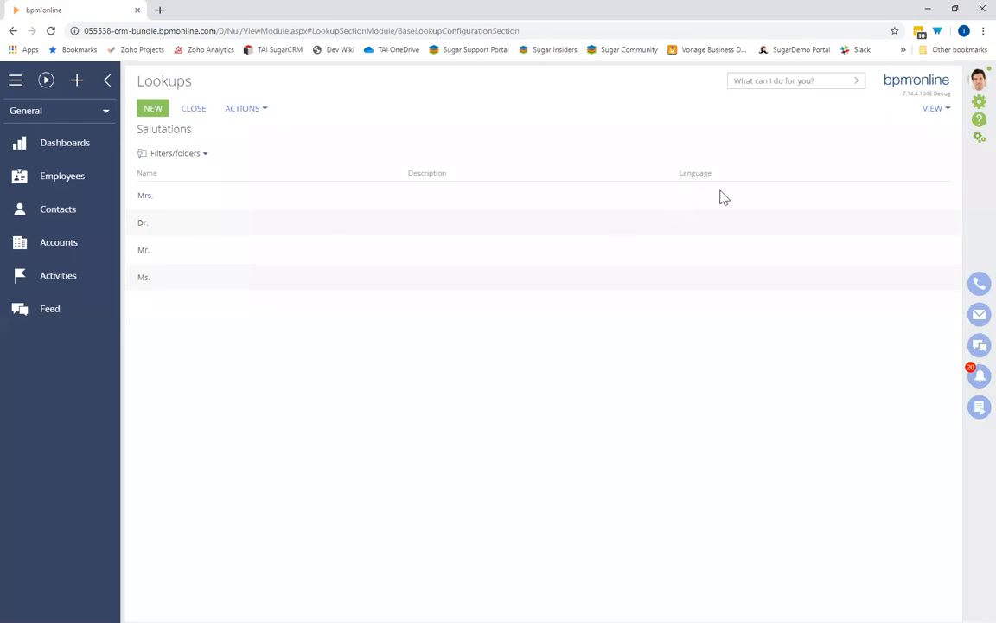
- Set the language of the Mrs. salutation to English (United States) and save the record
click(774, 198)
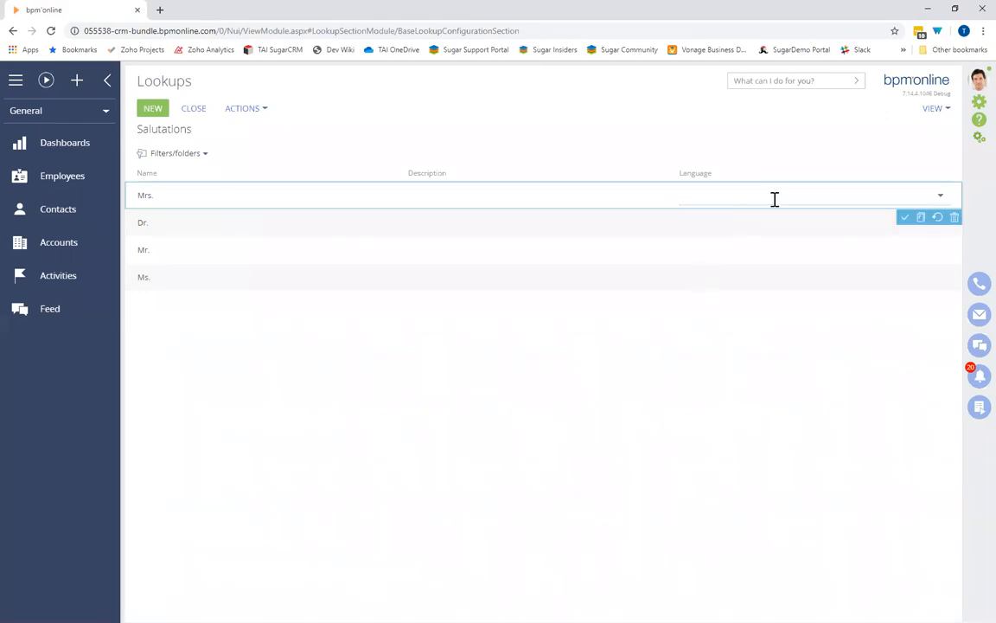
click(942, 198)
text(engl)
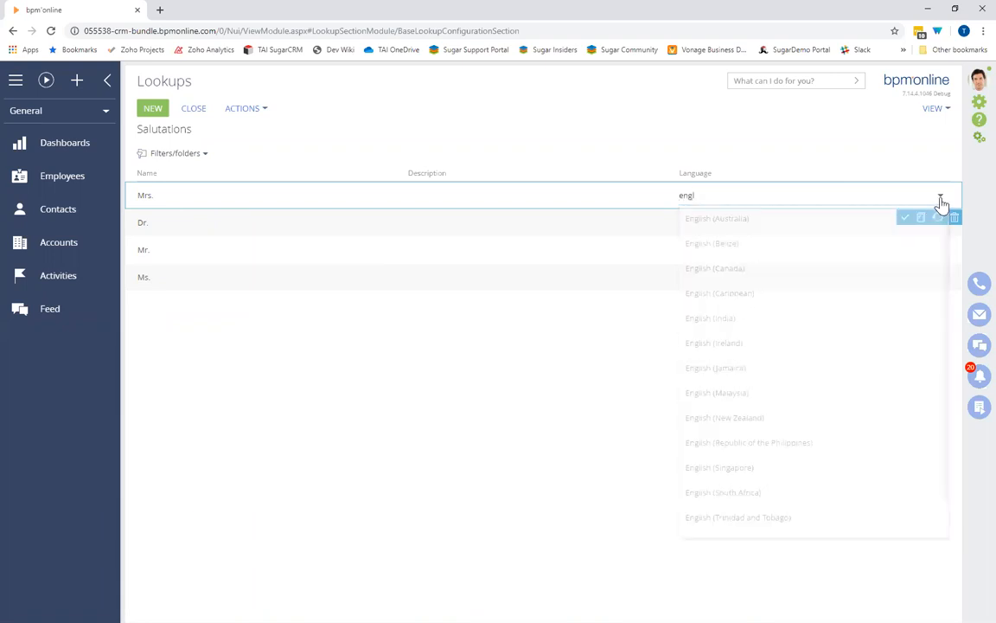
scroll(813, 398, down, 5)
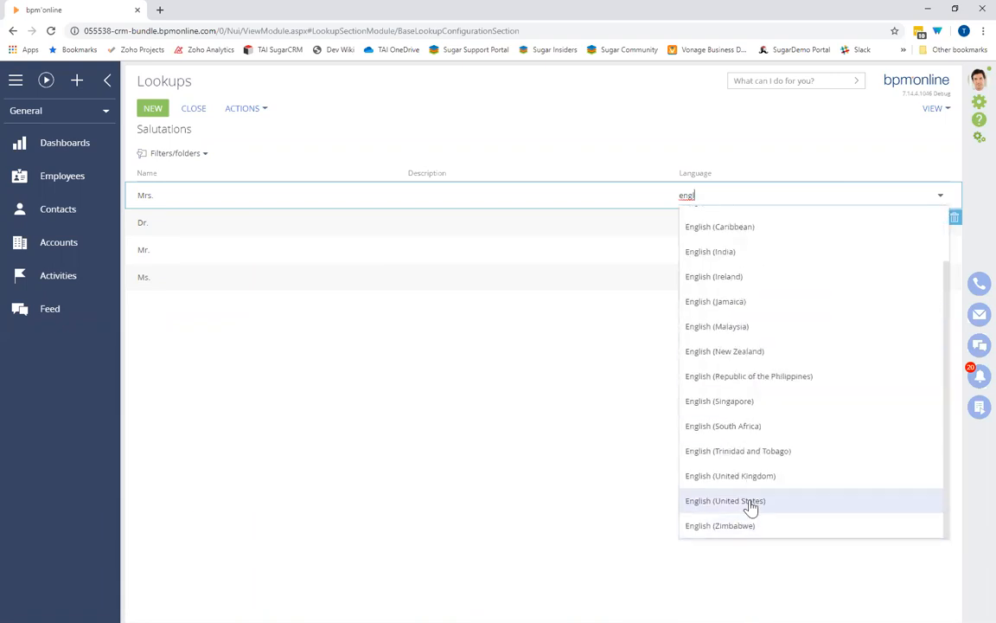
click(751, 507)
click(905, 217)
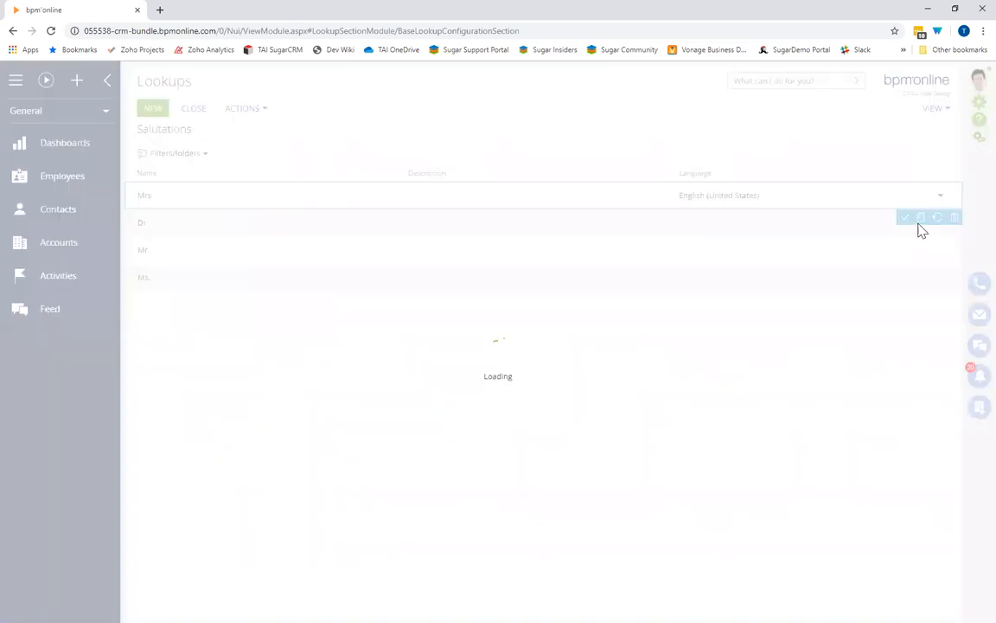
- Set the language of the Dr. salutation to English (United States)
click(905, 223)
click(866, 227)
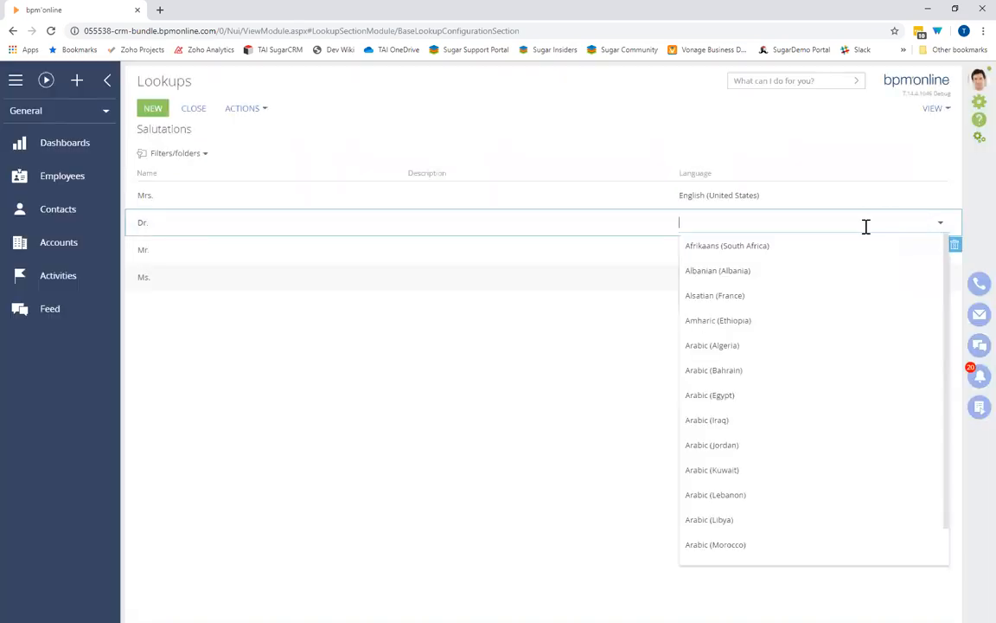
text(engl)
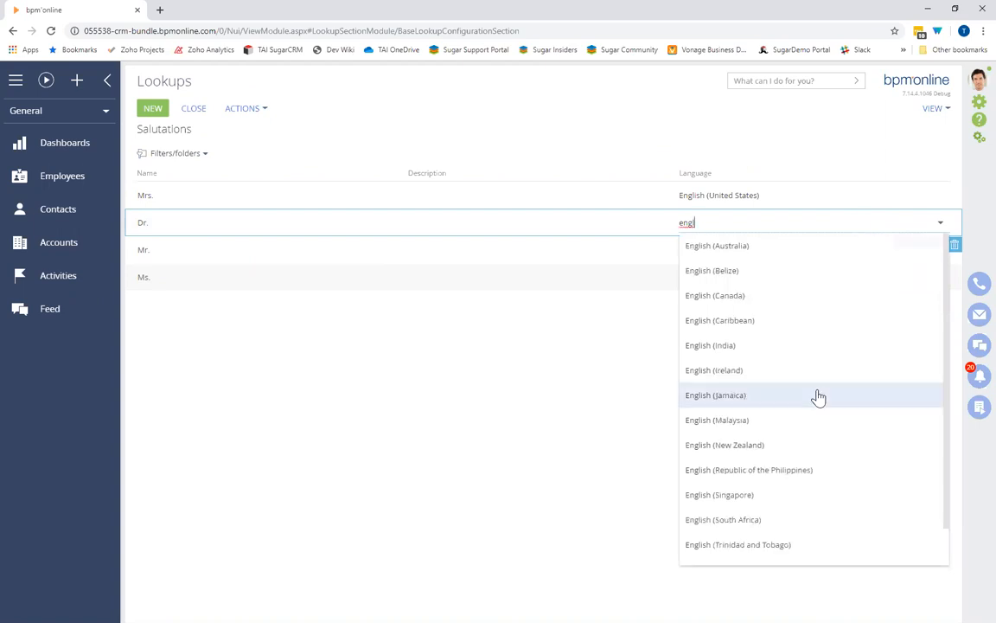
scroll(804, 445, down, 2)
click(776, 527)
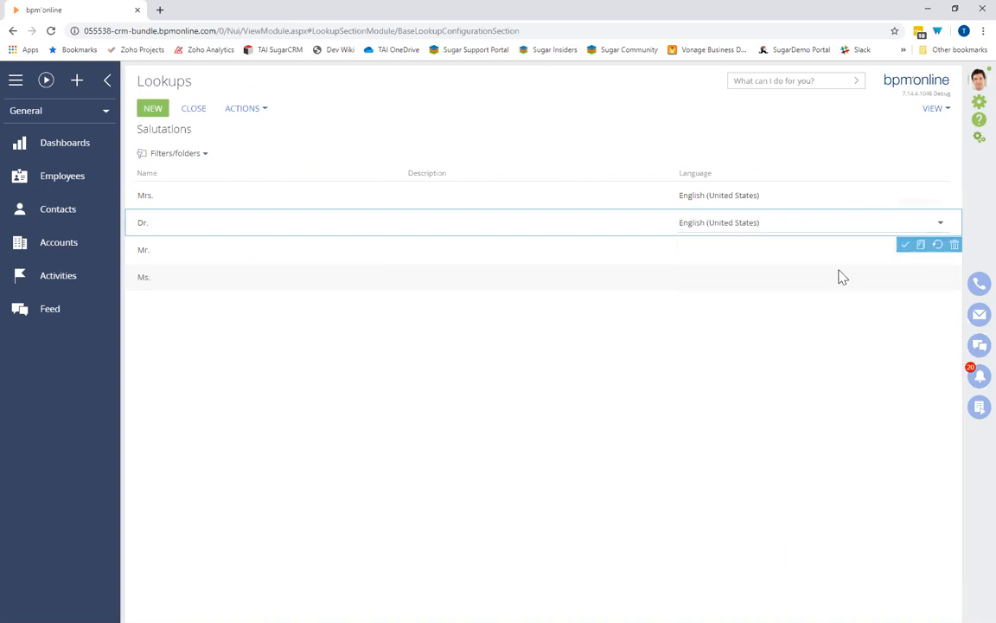
- Set the language of the Mr. salutation to English (United States)
click(814, 245)
text(enlg)
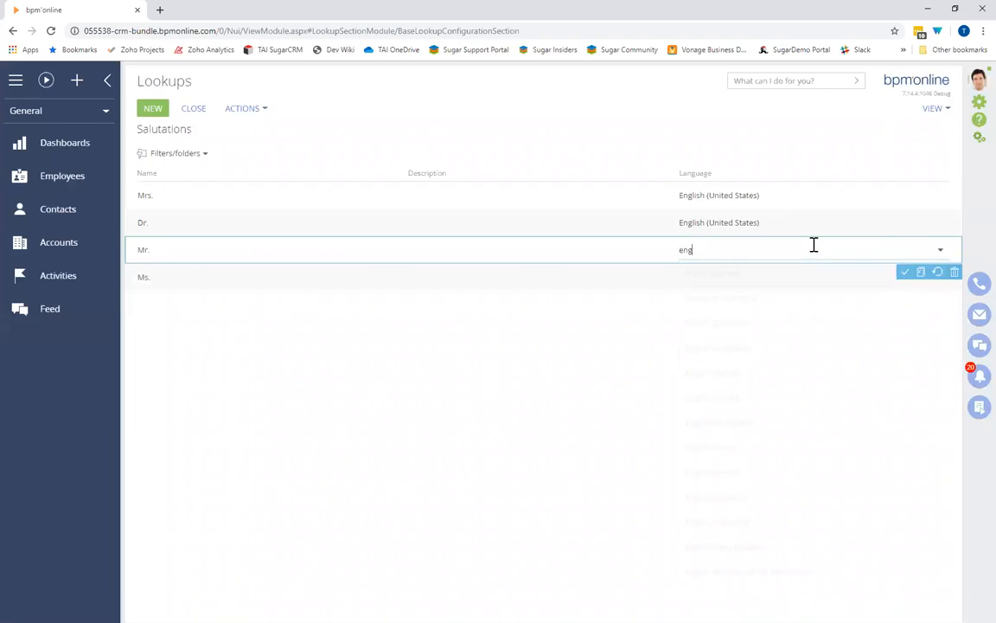
text(lis)
scroll(807, 441, down, 1)
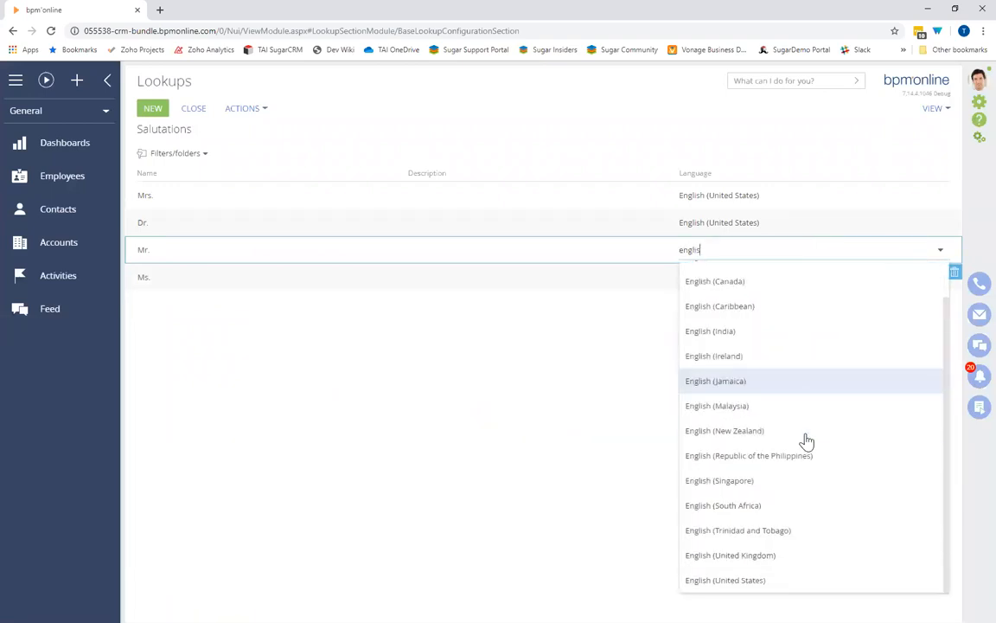
scroll(807, 441, down, 1)
click(777, 554)
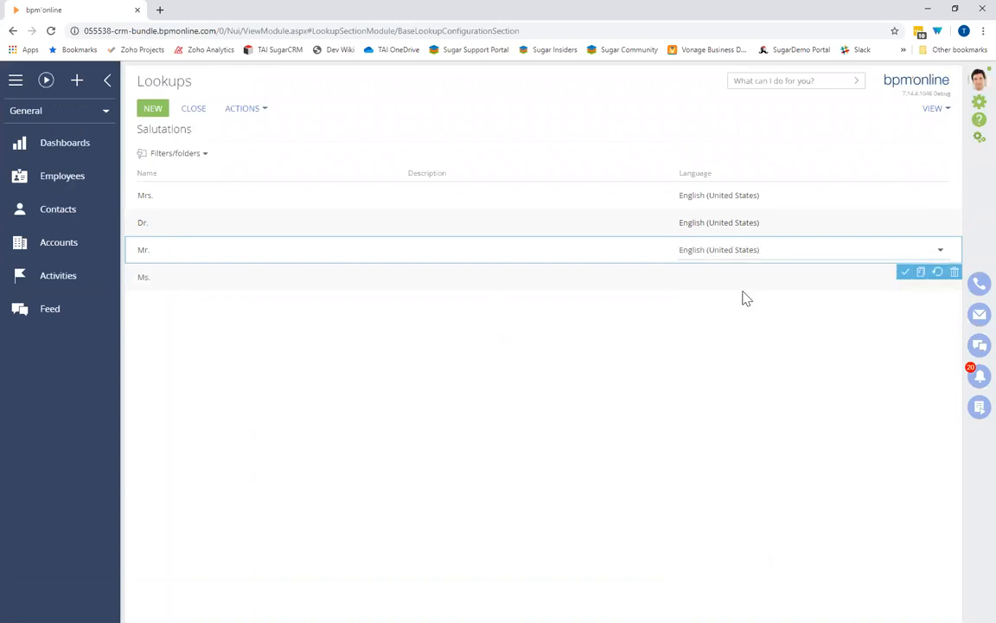
- Set the language of the Ms. salutation to English (United States) and finish editing the row
click(704, 284)
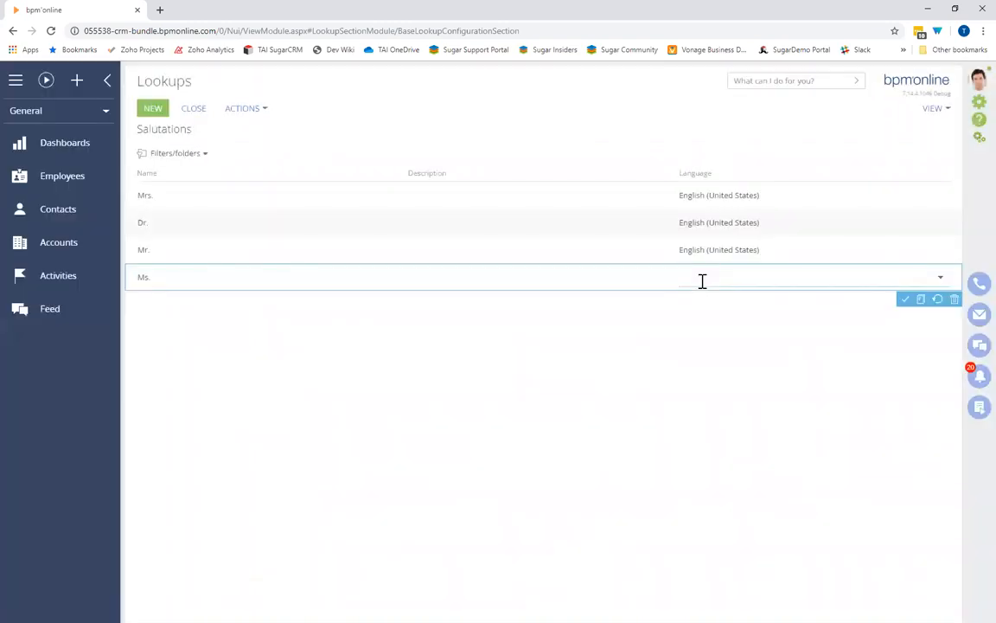
text(englis)
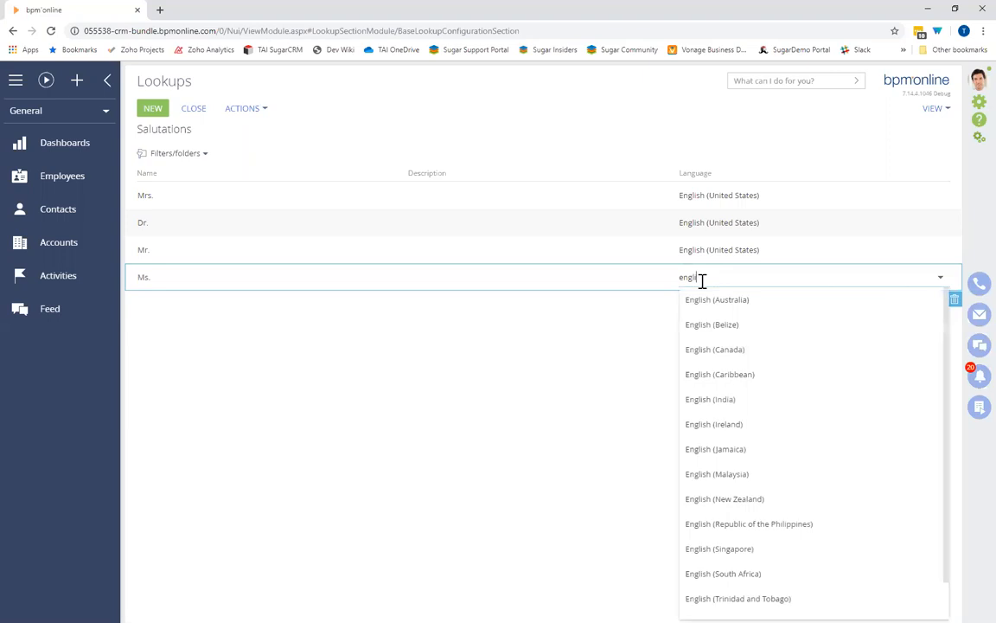
text(h)
scroll(696, 429, down, 3)
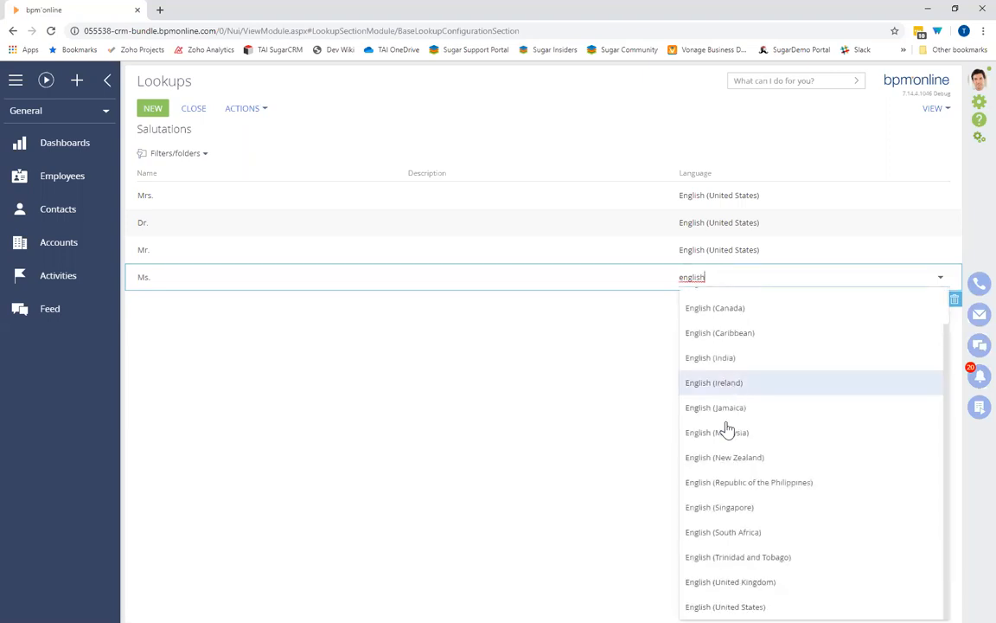
click(735, 583)
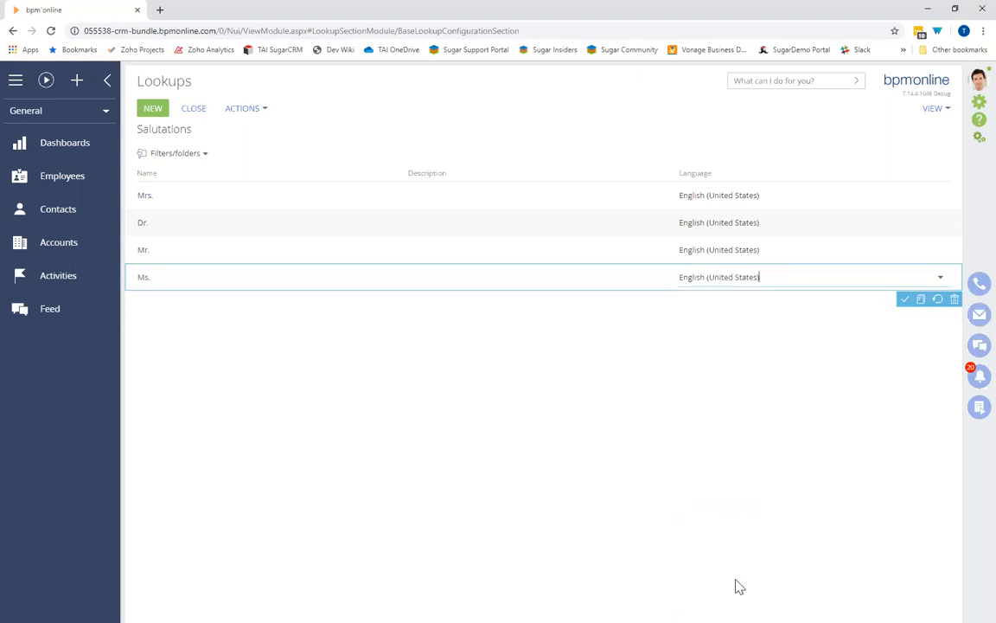
click(276, 344)
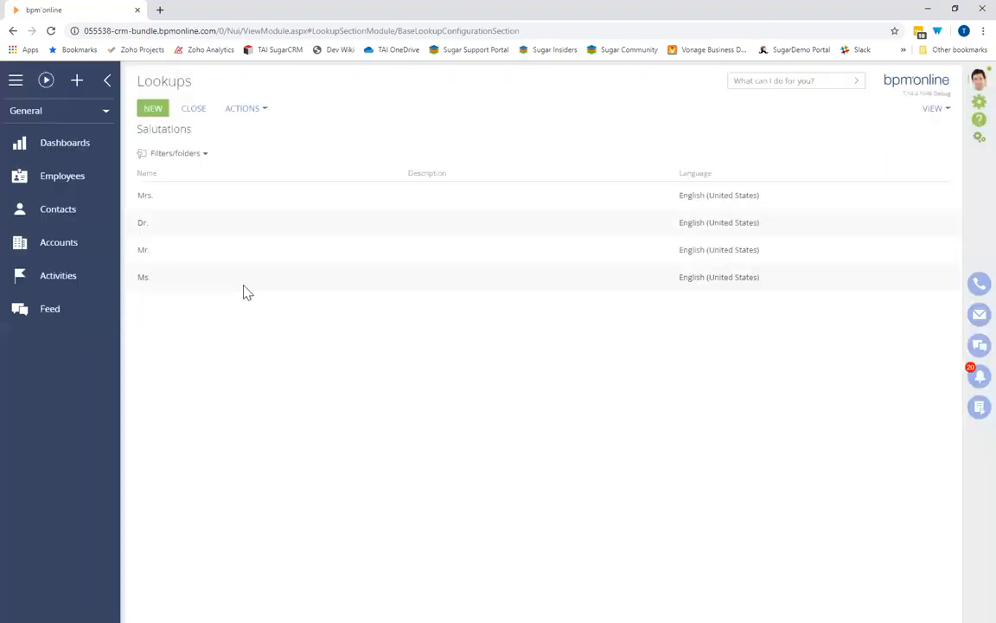
- Add a salutation named Señor with the language Spanish (Mexico) and save it
click(151, 110)
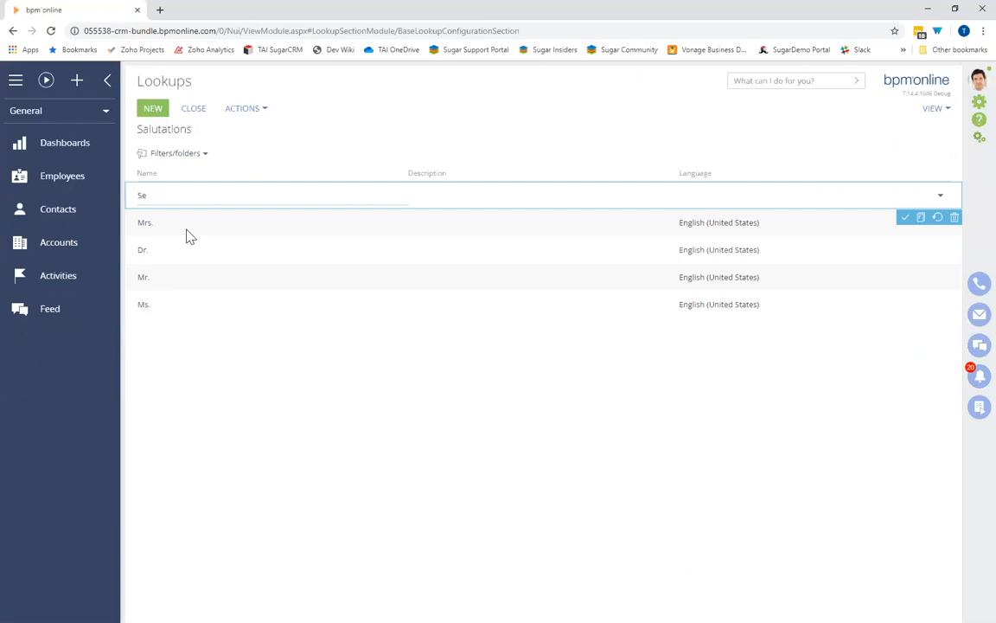
text(Señor)
click(866, 200)
text(spanish)
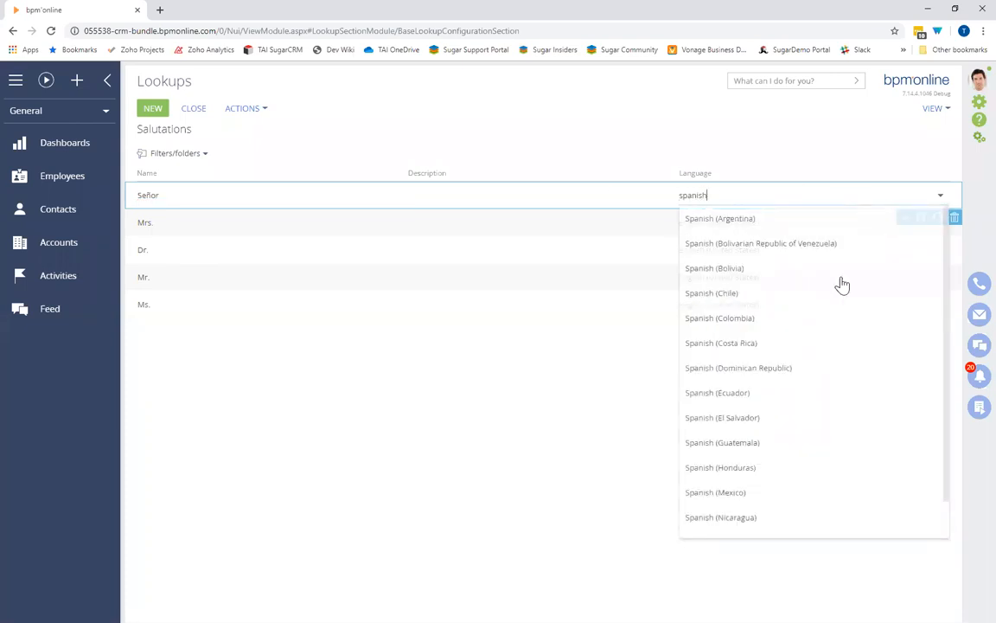
click(770, 494)
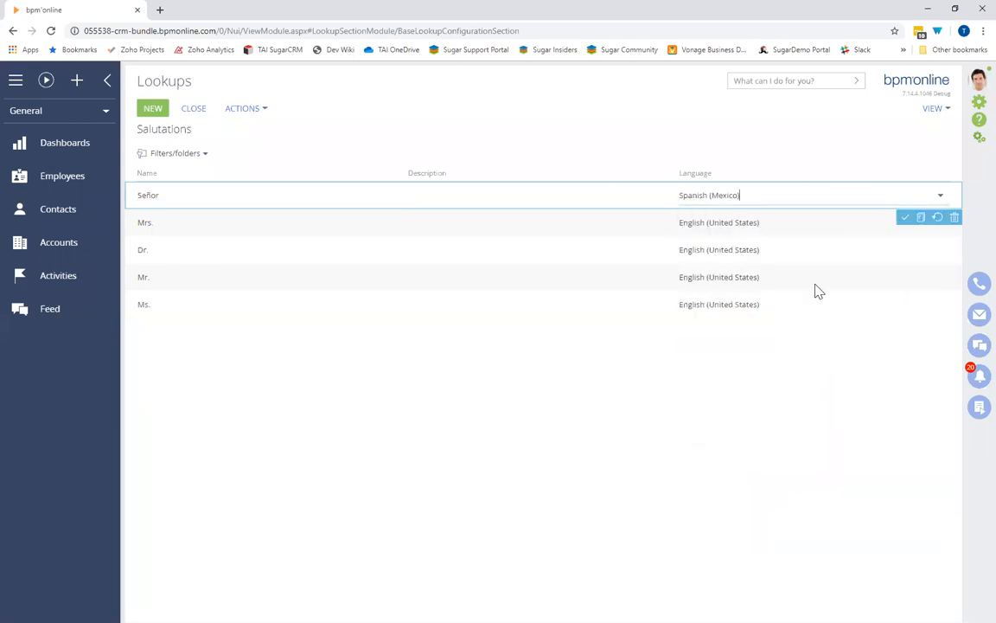
click(905, 218)
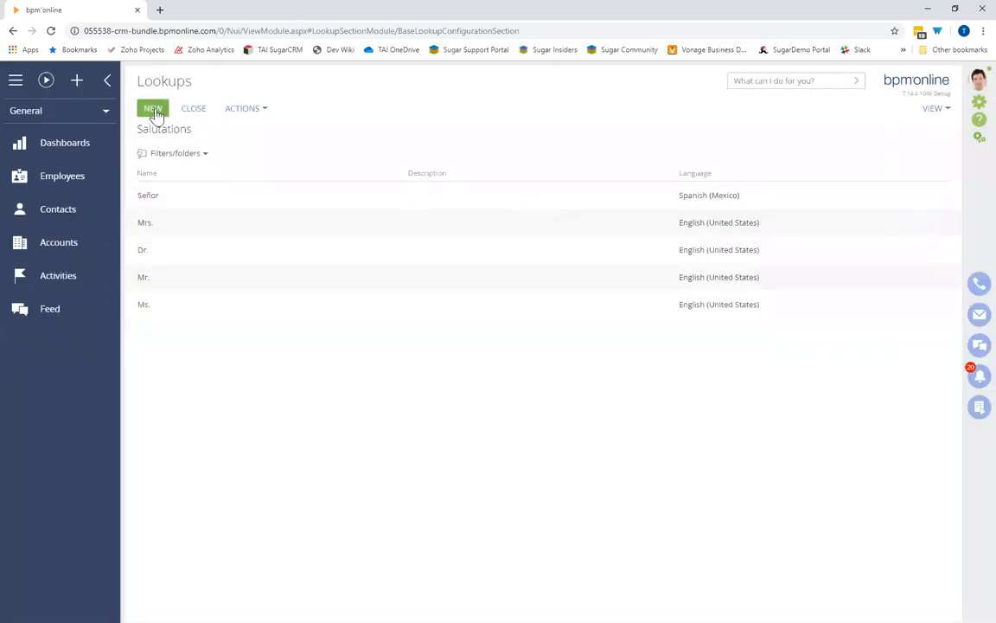
- Add a salutation named Señorita with the language Spanish (Mexico) and save it
click(152, 108)
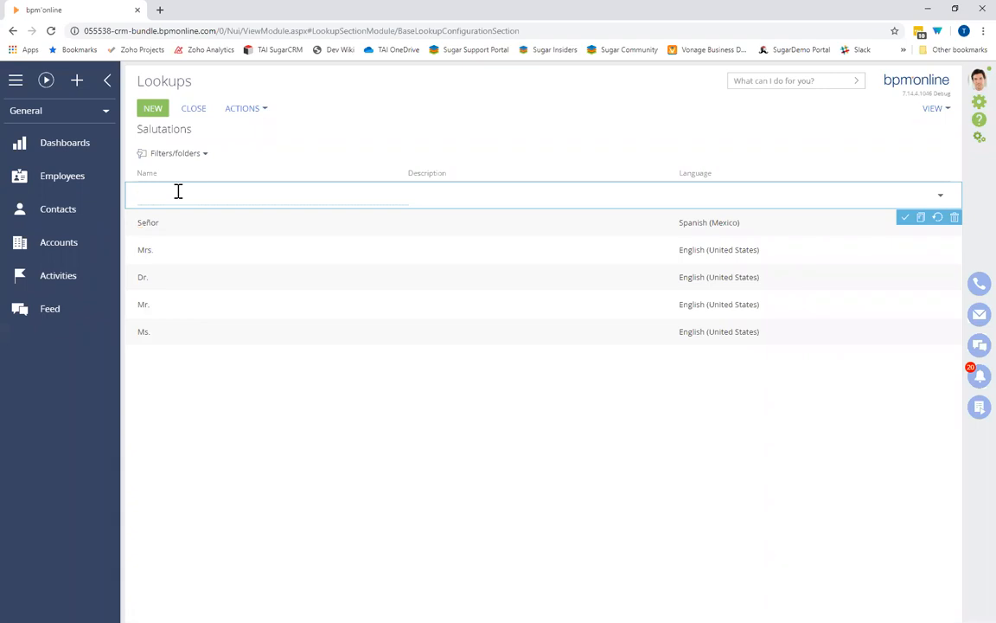
text(Señorita)
click(728, 198)
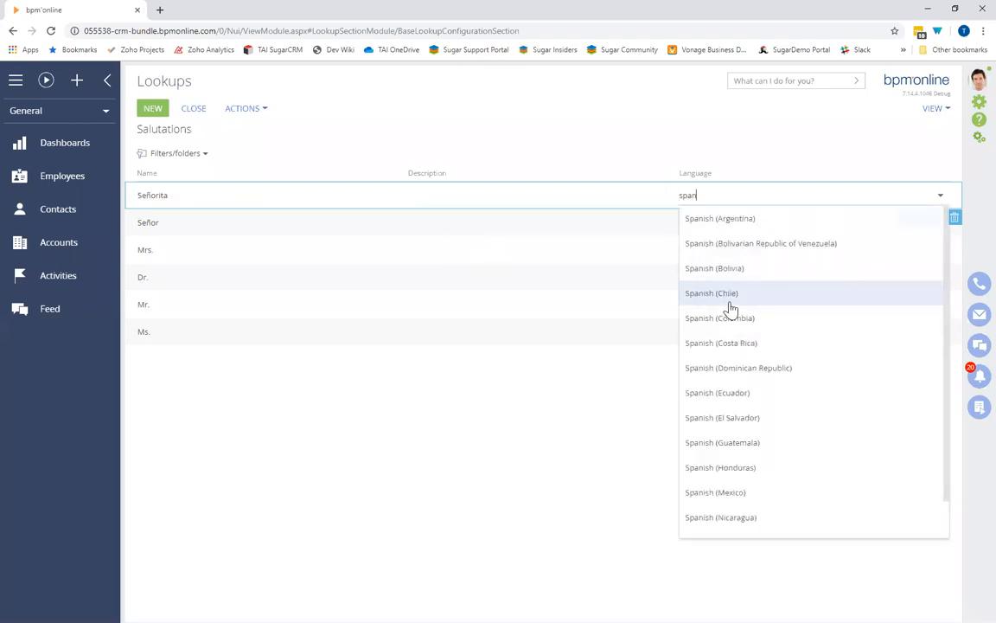
click(735, 495)
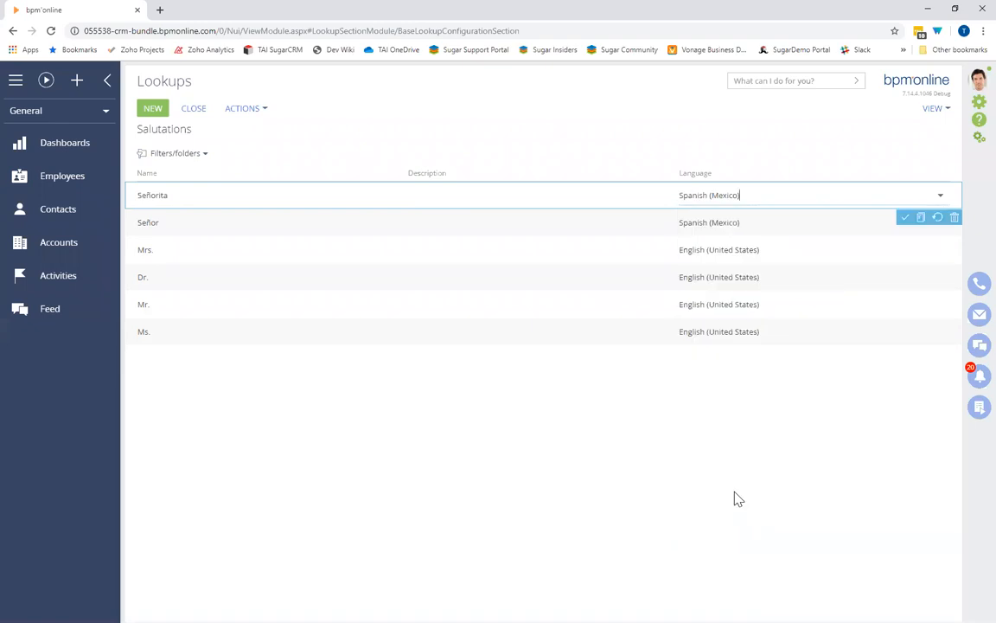
click(906, 218)
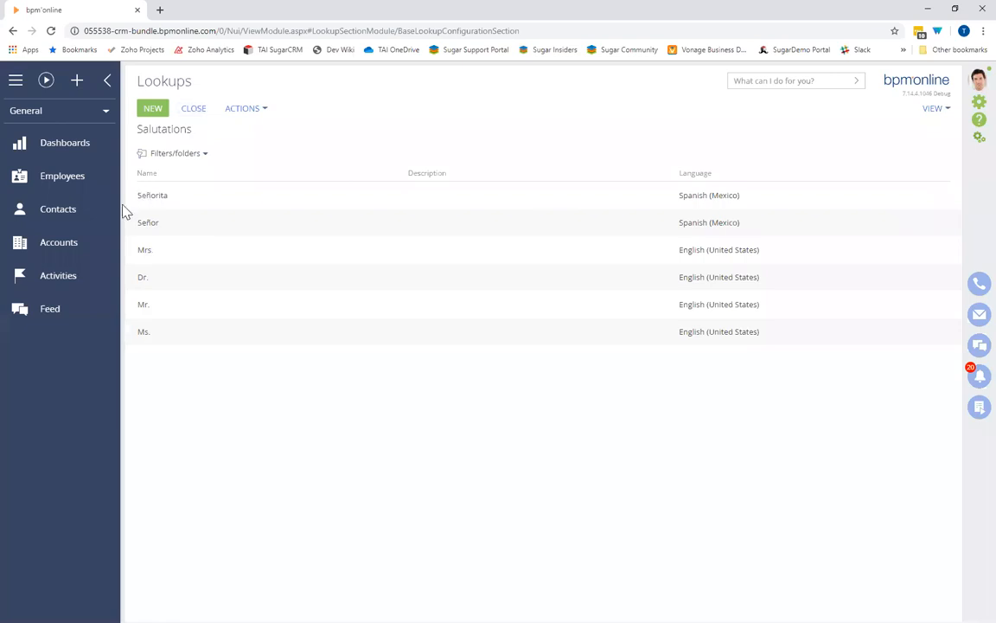
- Open a contact record from the Contacts section and launch the section wizard for its page
click(76, 217)
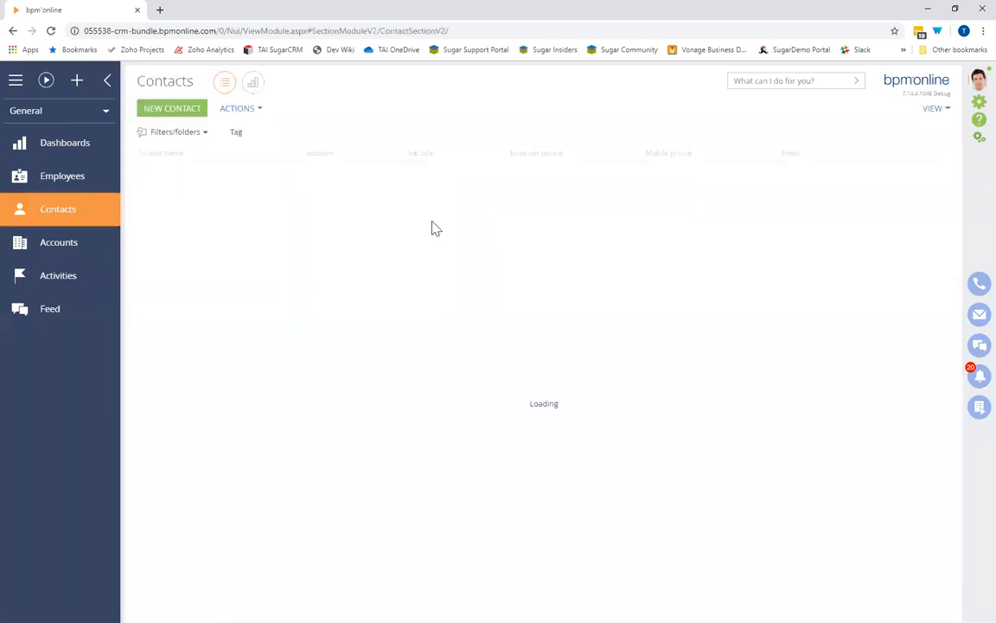
click(157, 227)
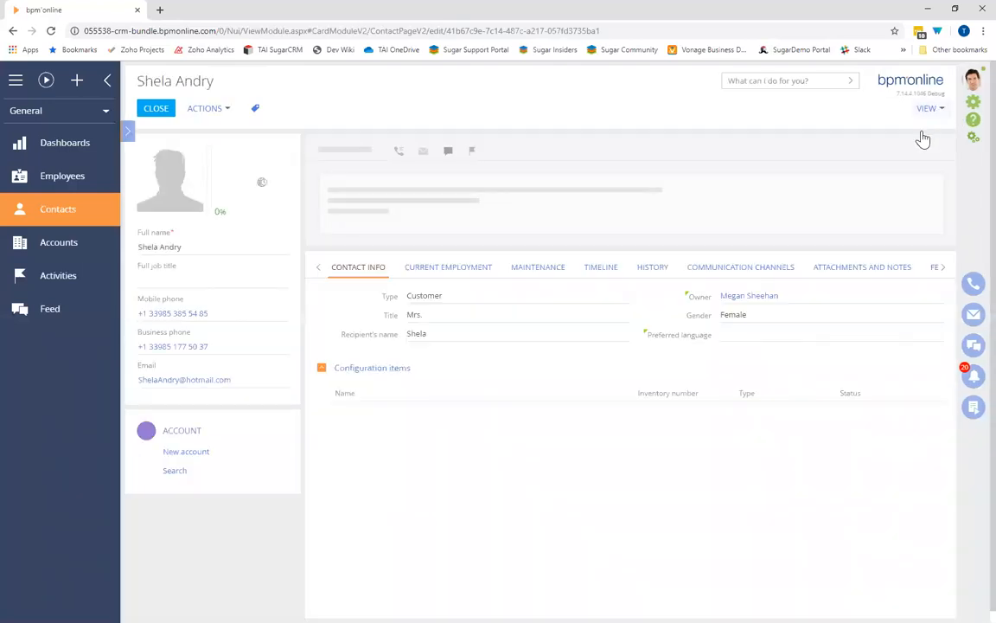
click(929, 110)
click(792, 156)
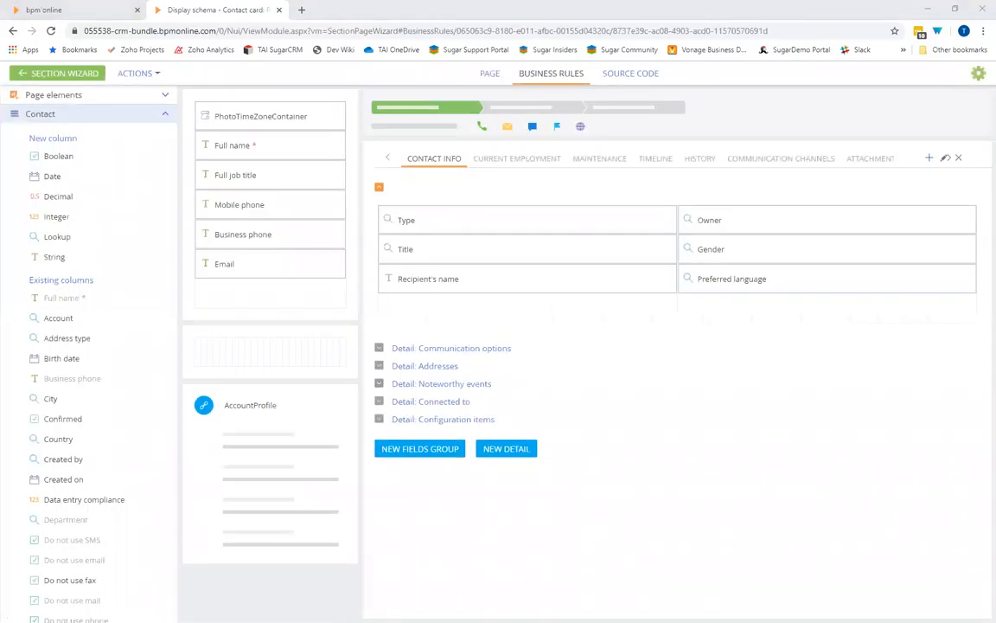
- Add a business rule to the contact page with an action that filters field values
click(508, 162)
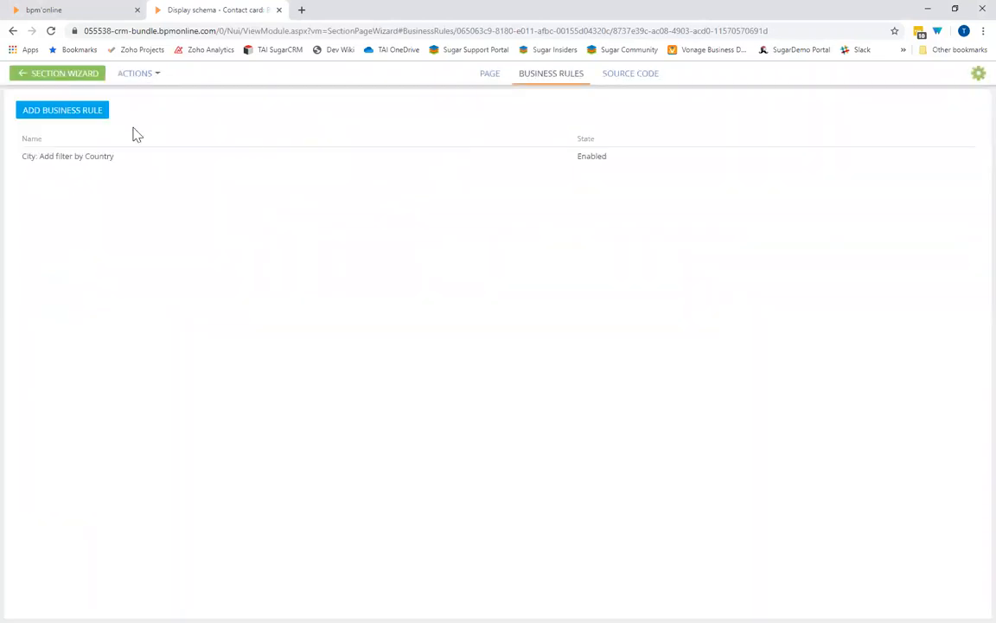
click(79, 110)
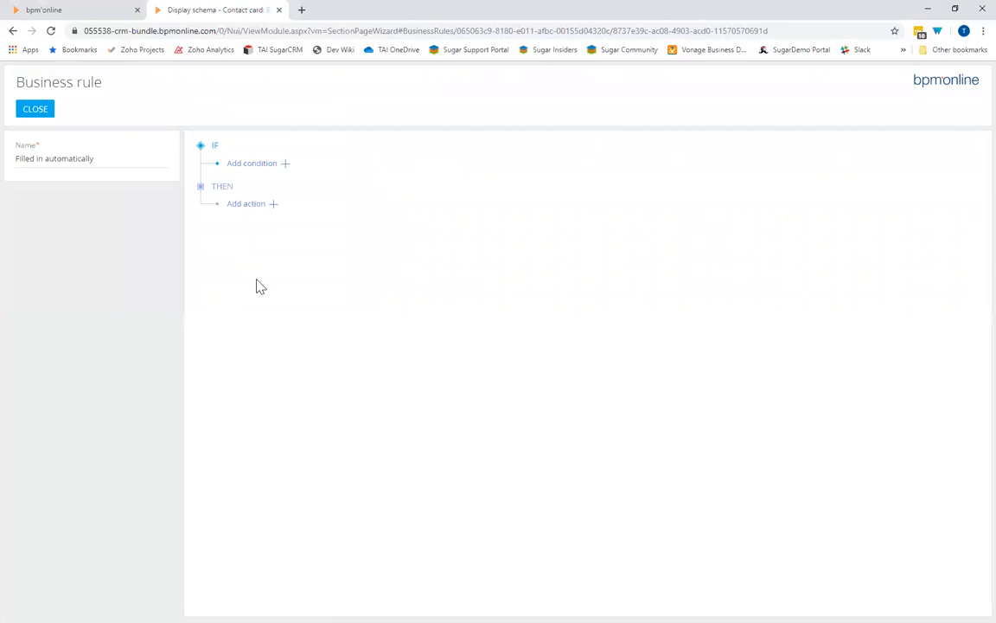
click(275, 209)
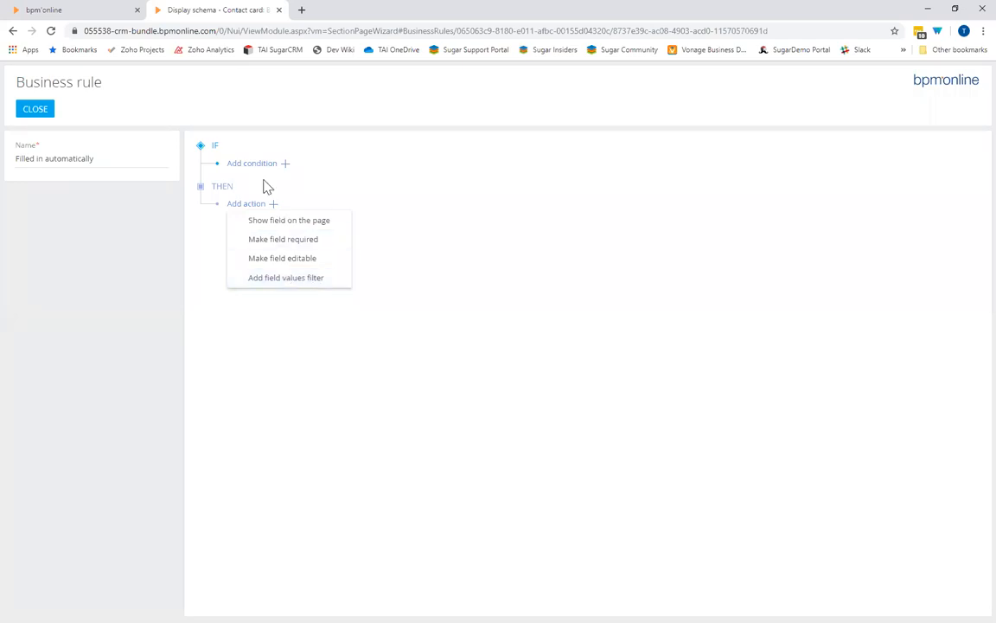
click(288, 278)
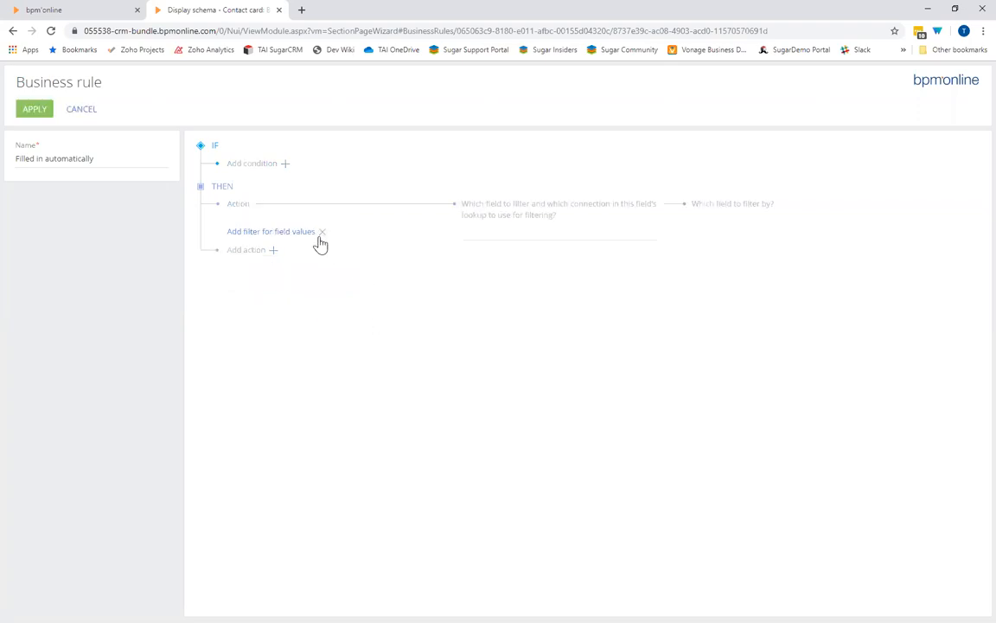
- Choose the Language column of the contact's Title lookup as the connection the business rule filters
click(581, 216)
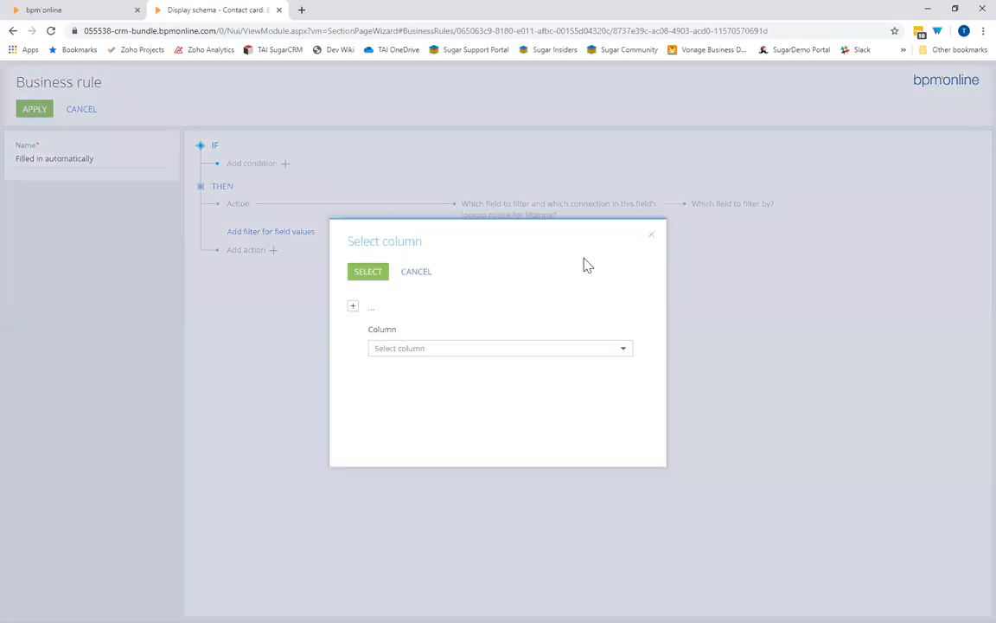
click(353, 308)
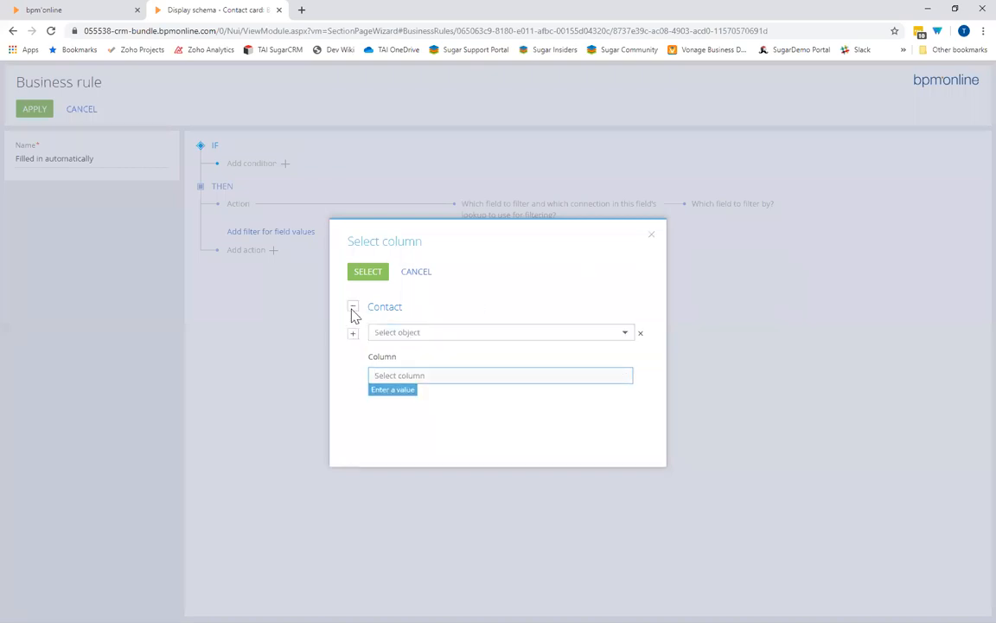
click(400, 333)
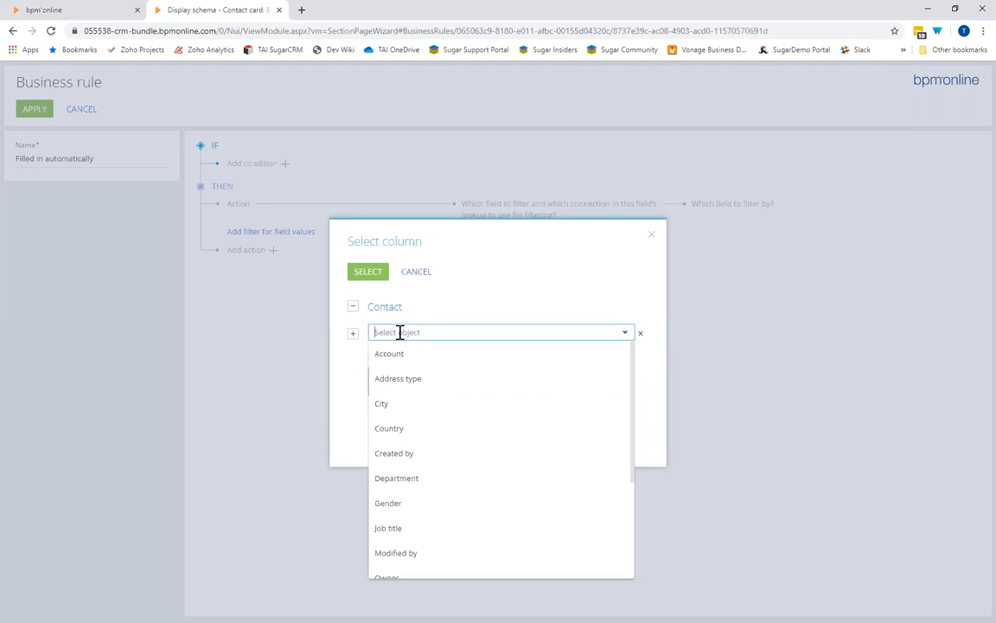
text(cont)
key(BackSpace)
key(BackSpace)
text(tit)
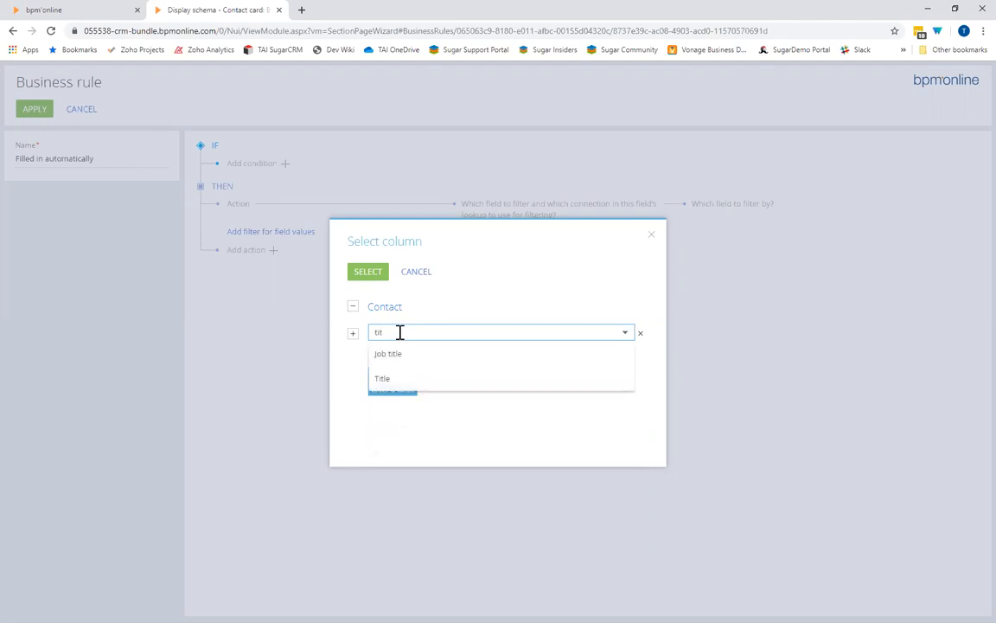
click(397, 380)
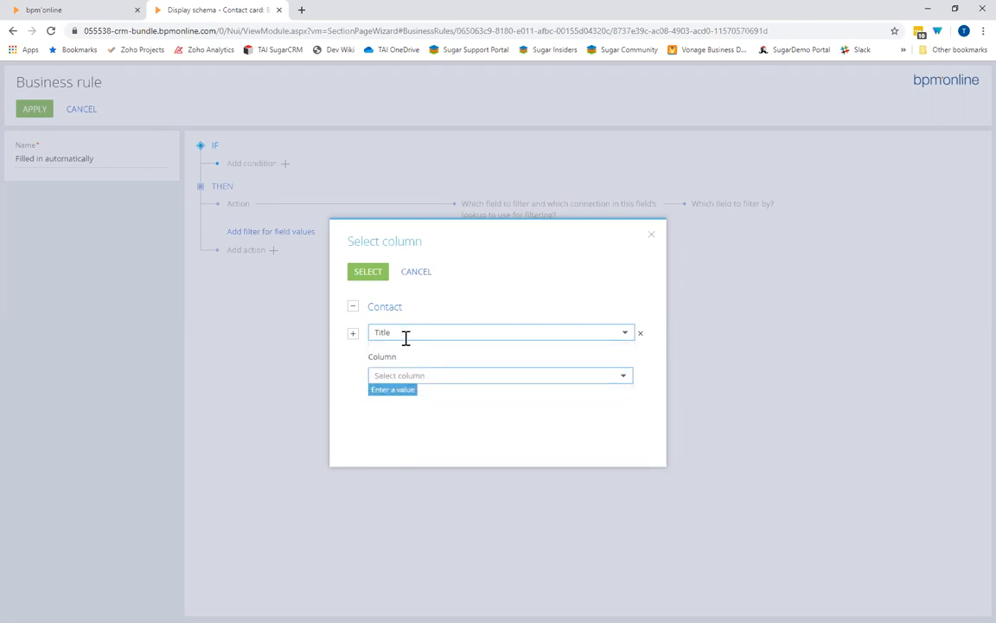
click(423, 376)
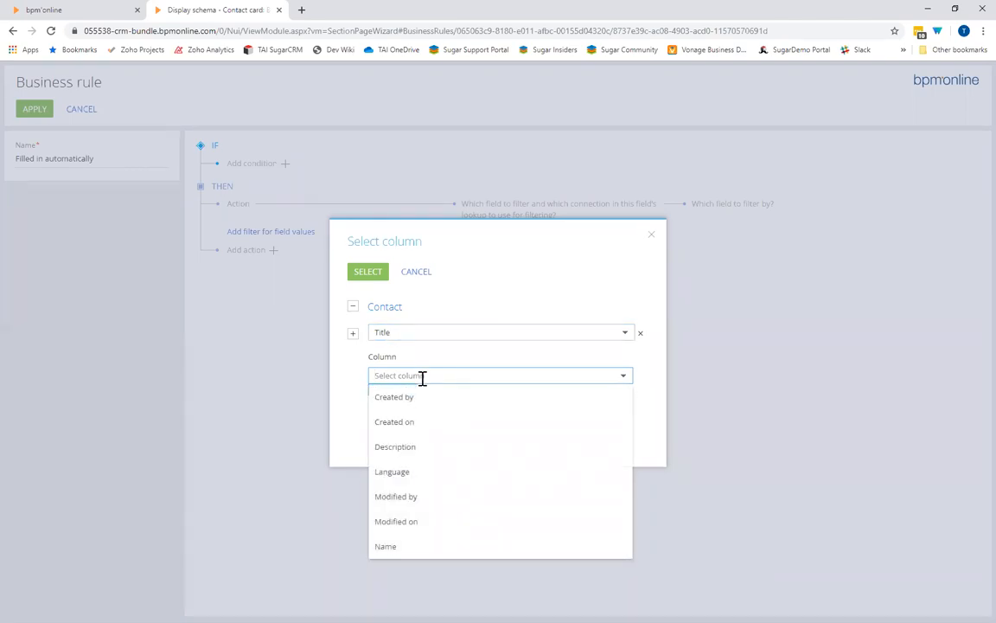
click(413, 475)
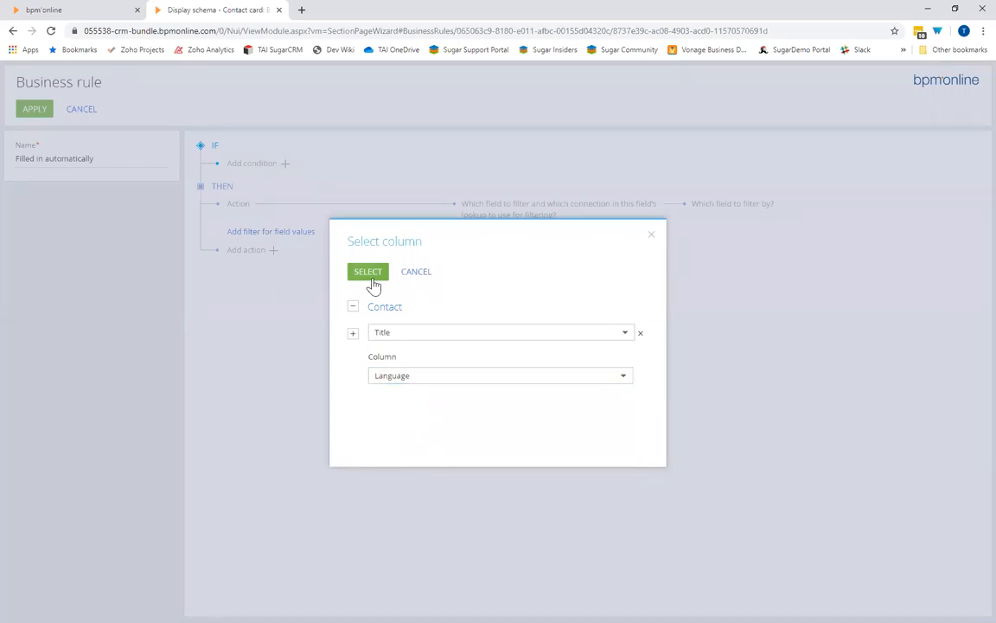
click(372, 277)
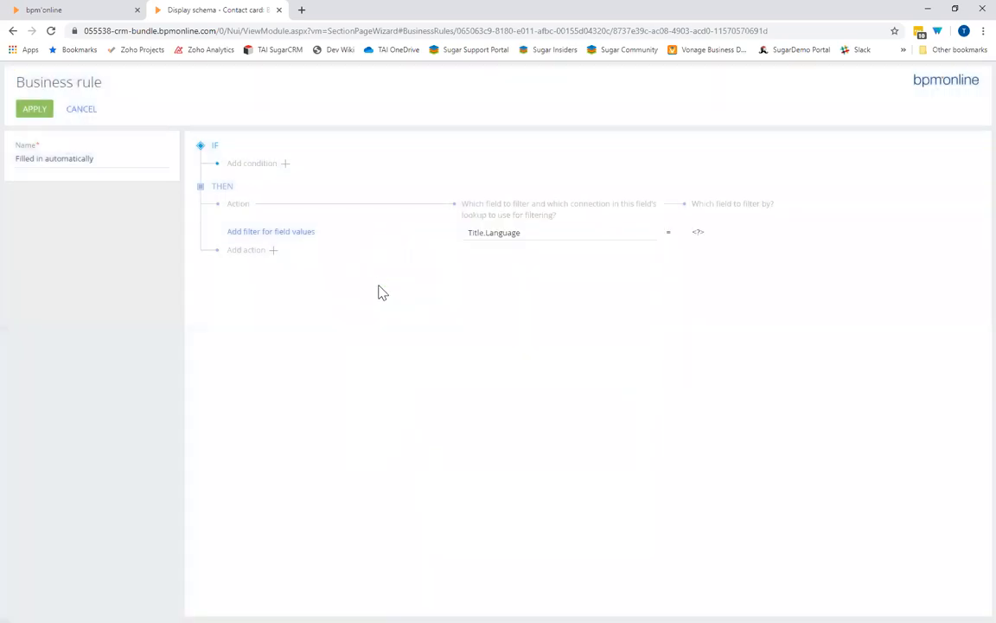
- Filter by the contact's Preferred language field and apply the business rule
click(700, 235)
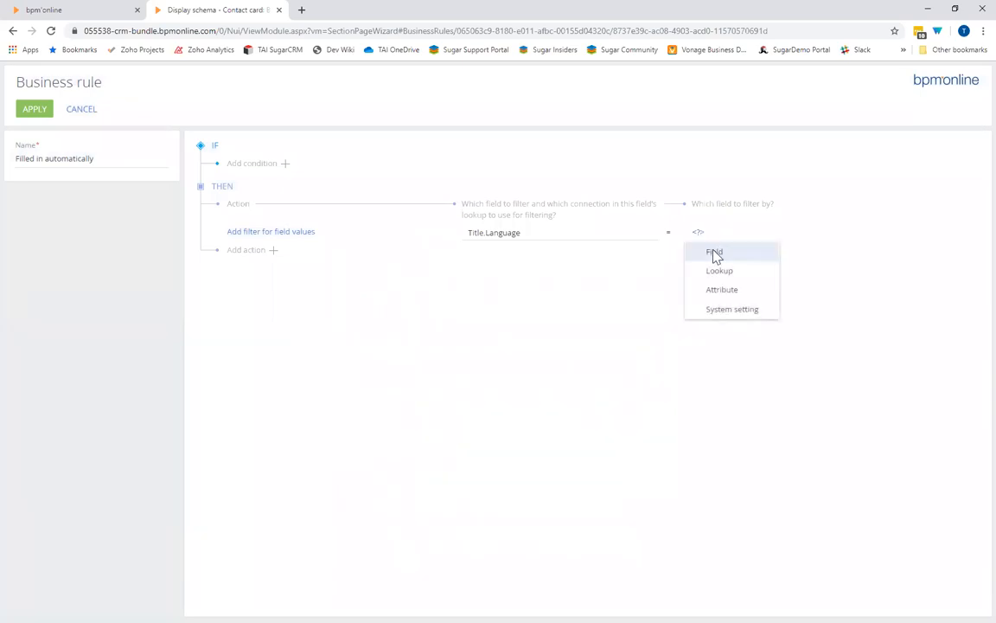
click(714, 252)
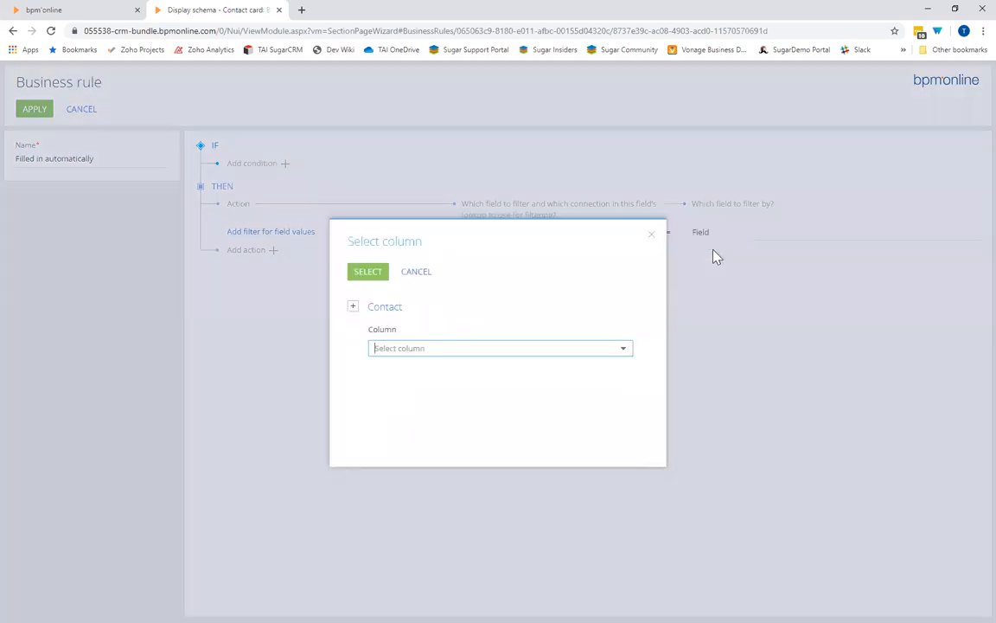
click(579, 349)
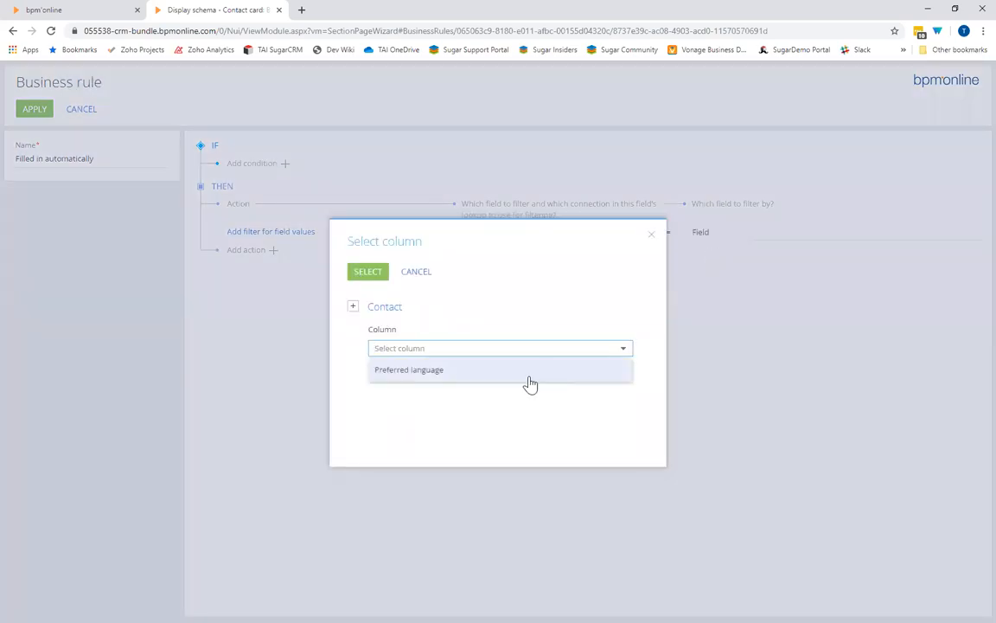
click(438, 382)
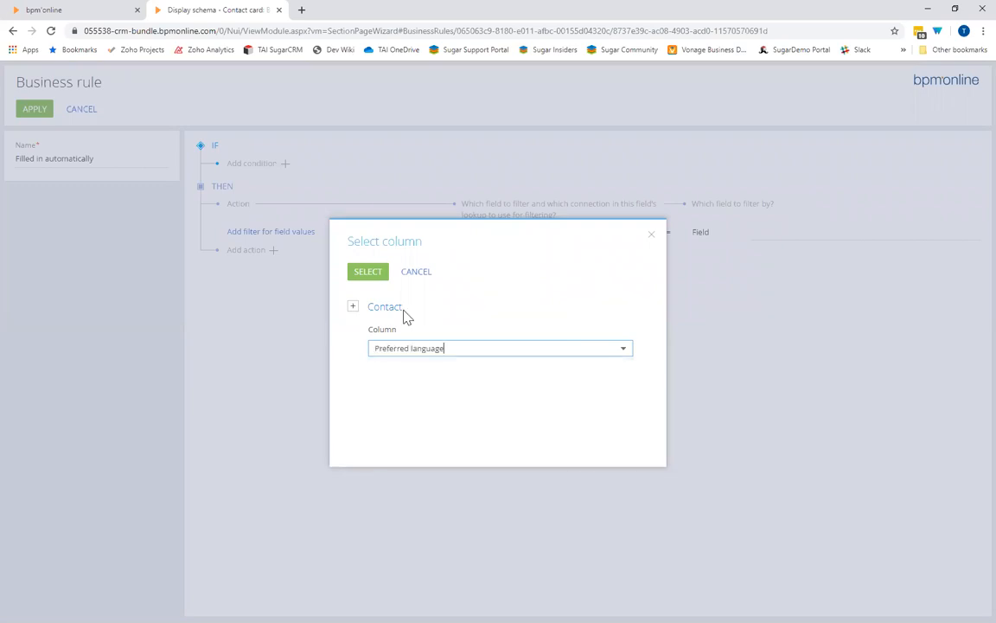
click(367, 273)
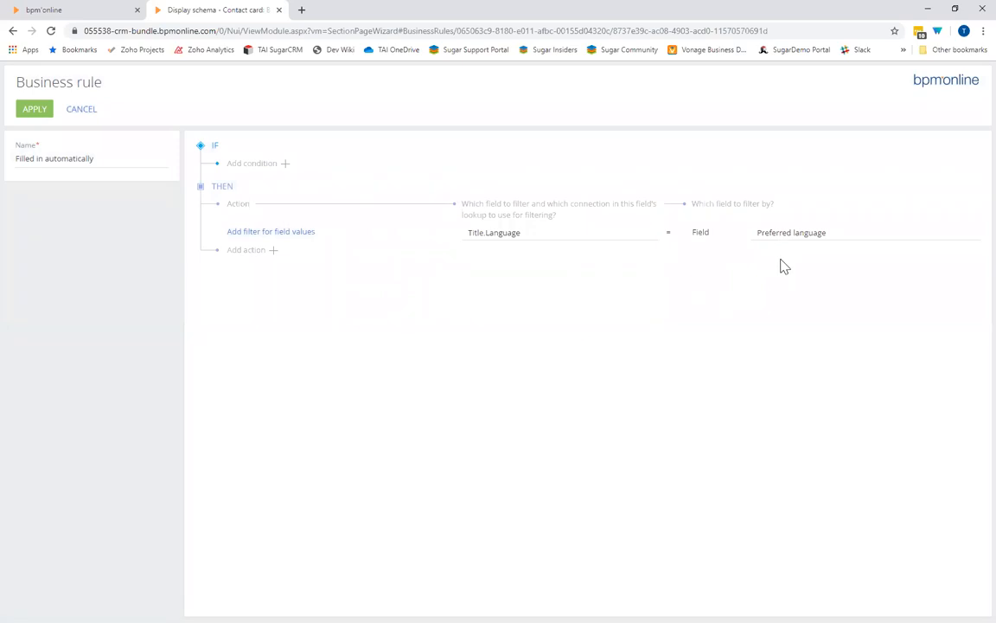
click(33, 112)
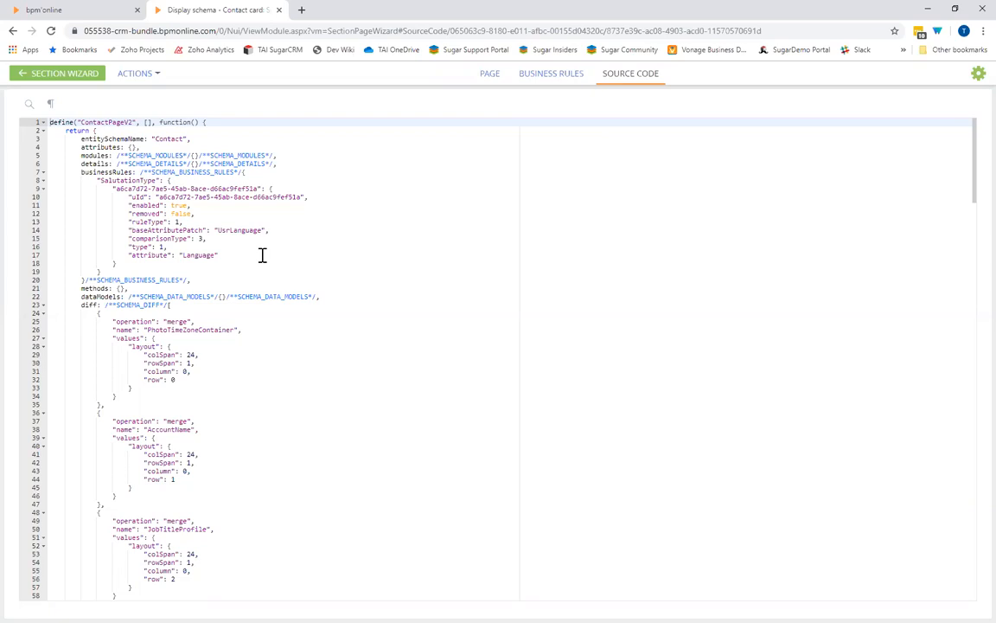
- Add the property "autocomplete": true below "type" in the SalutationType business rule of the page source code
click(220, 249)
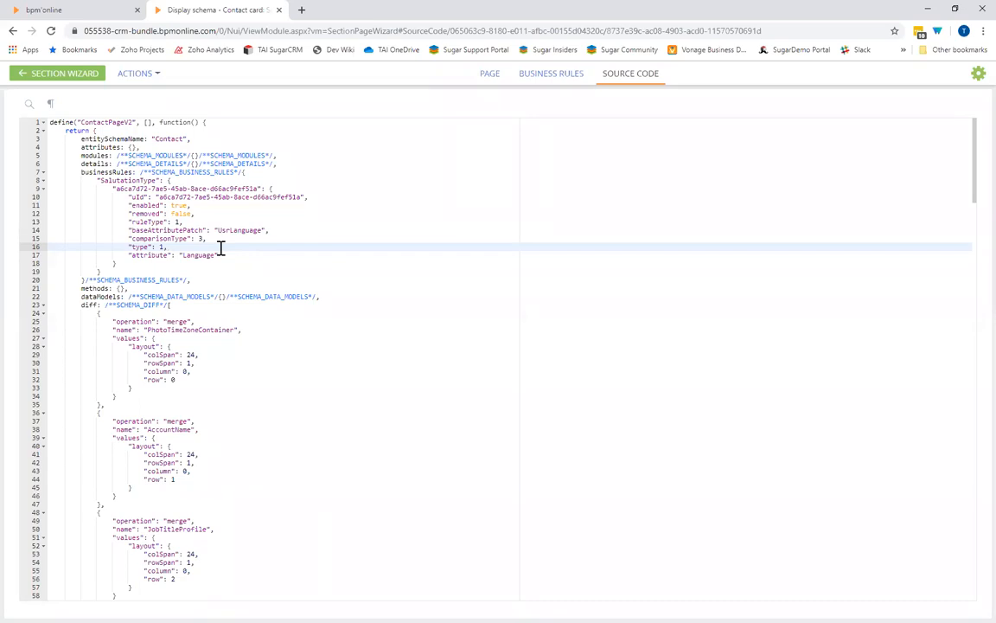
key(Return)
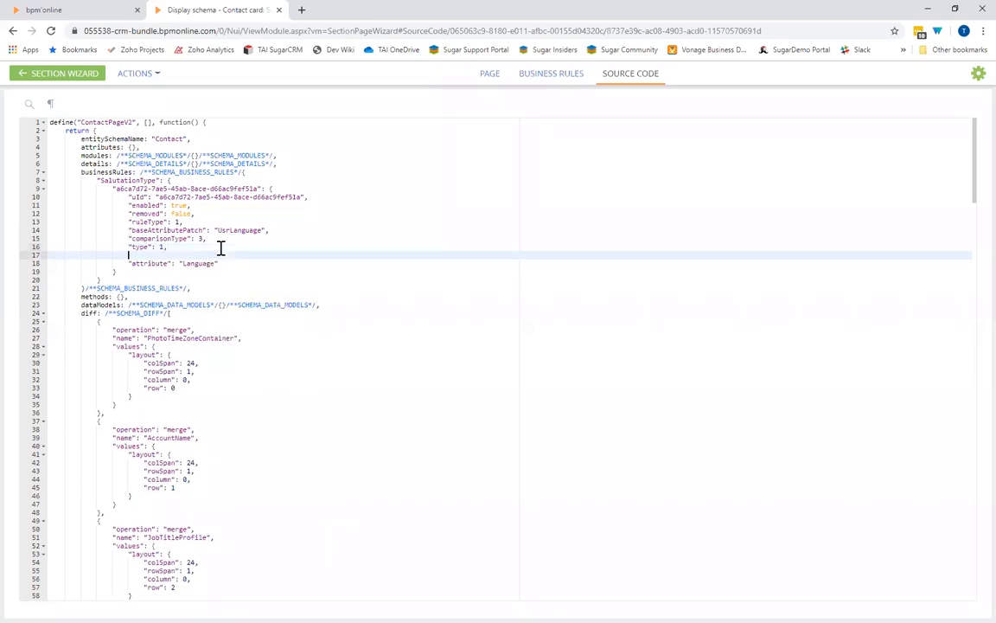
text("a)
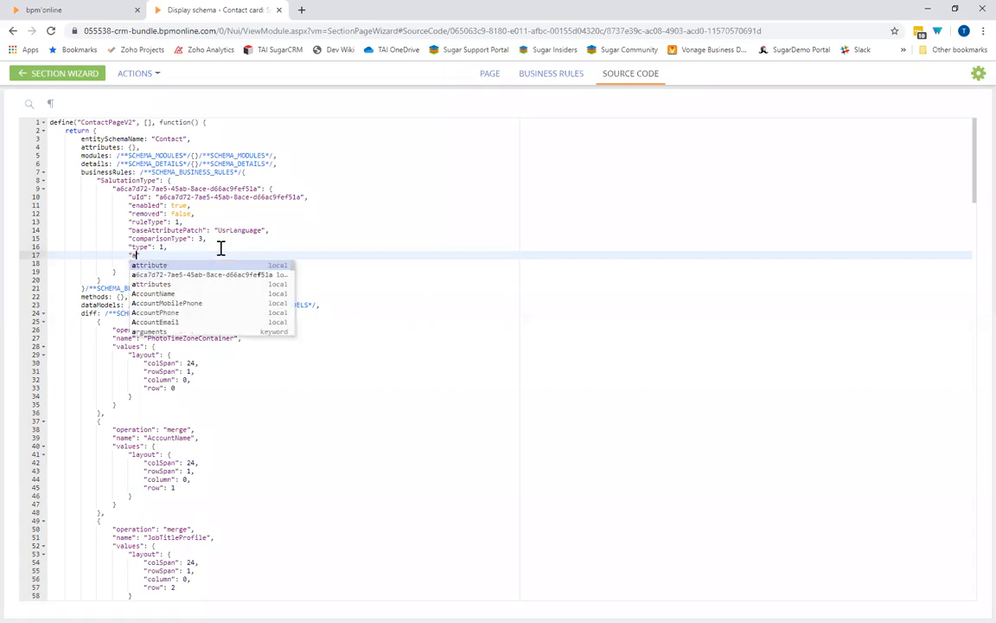
text(tto)
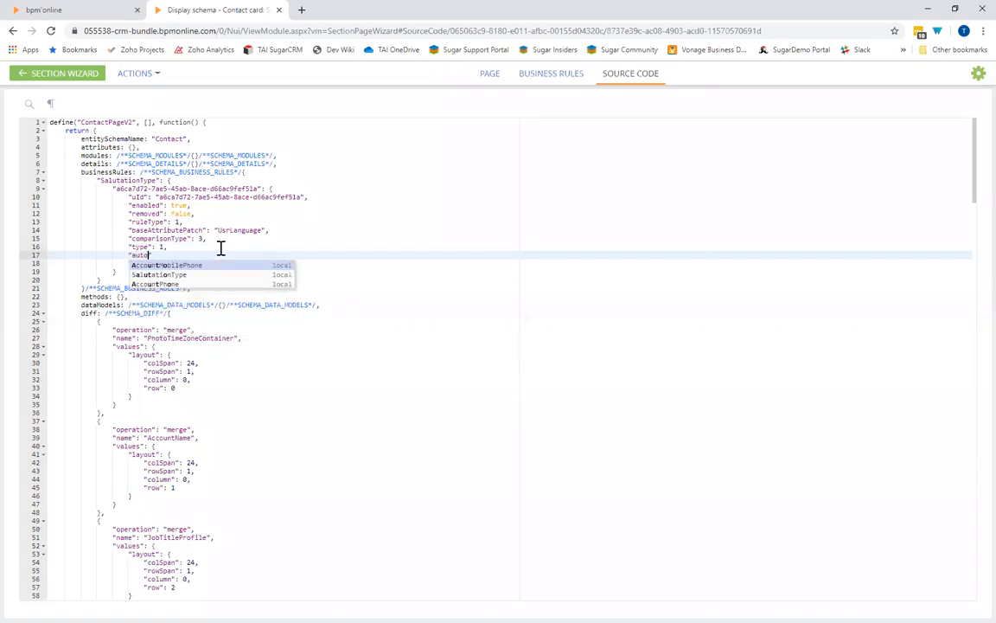
text(compl)
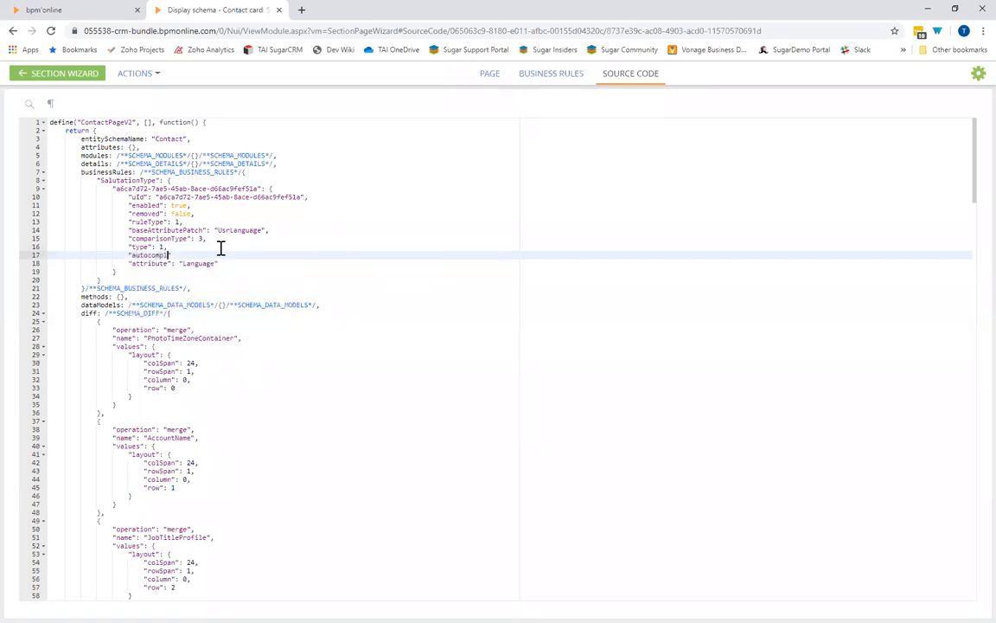
text(ete": t)
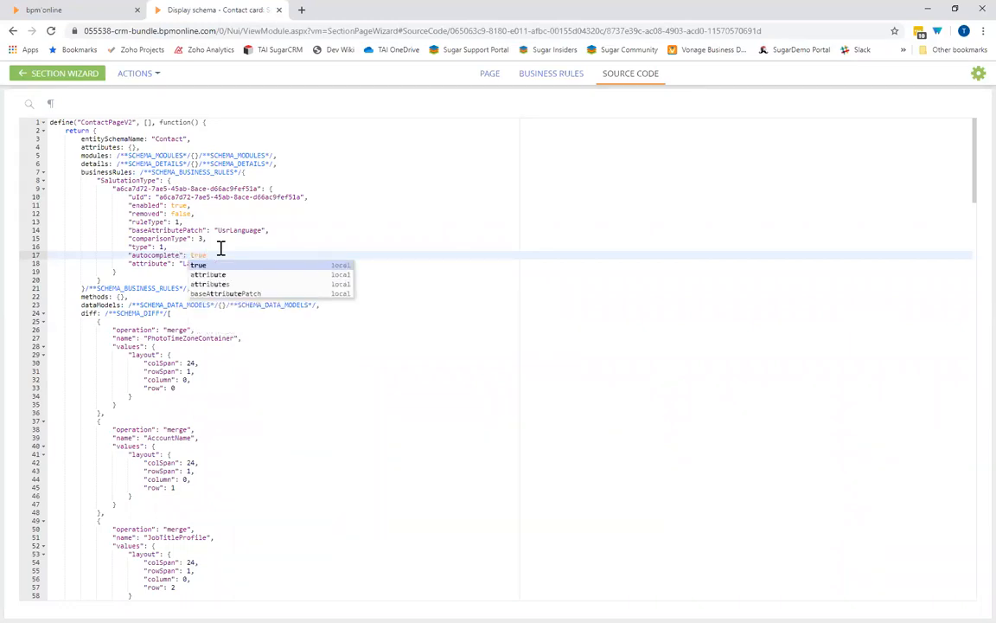
text(rue,)
key(Return)
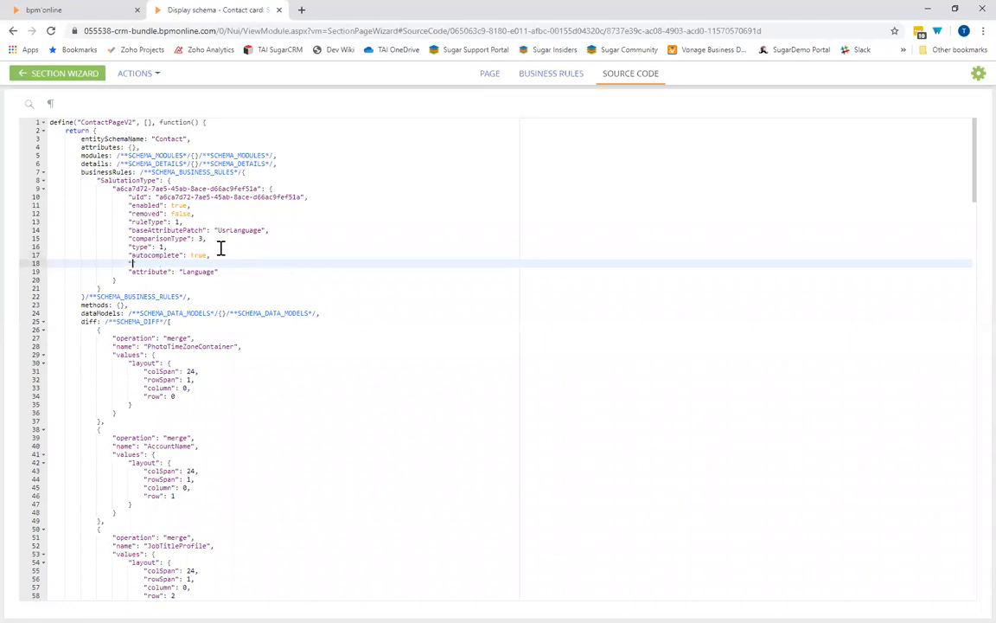
- Add the property "autoClean": true to the SalutationType business rule, directly below the autocomplete property
text("at)
key(BackSpace)
text(uto)
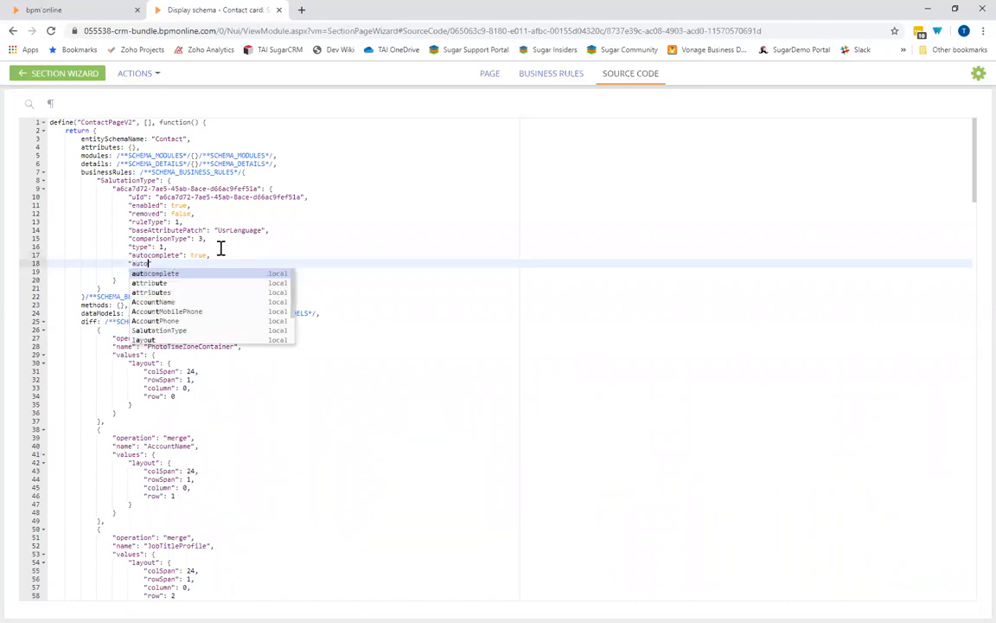
text(Clean": )
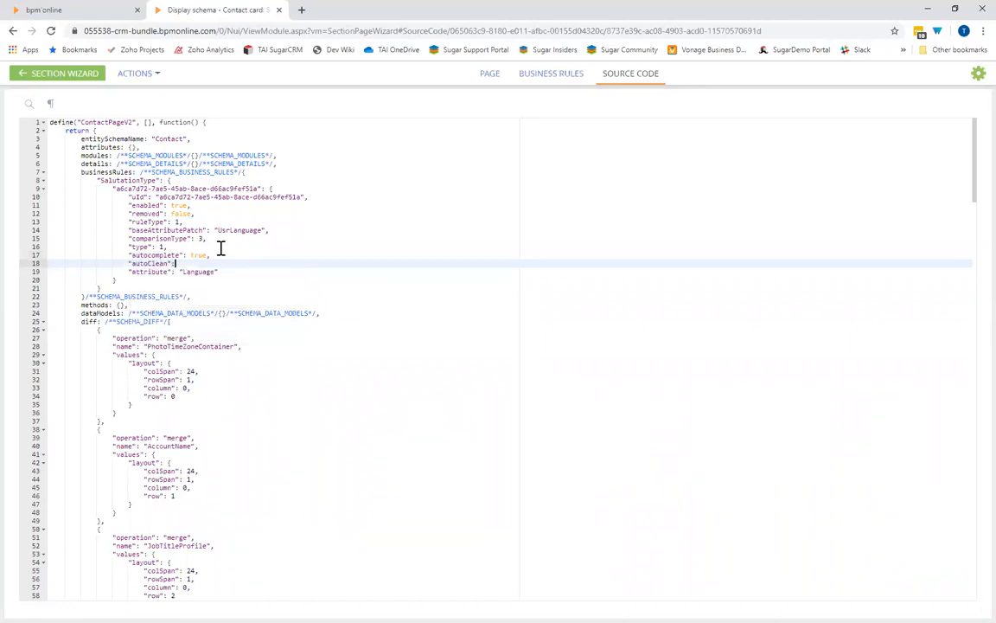
text(true,)
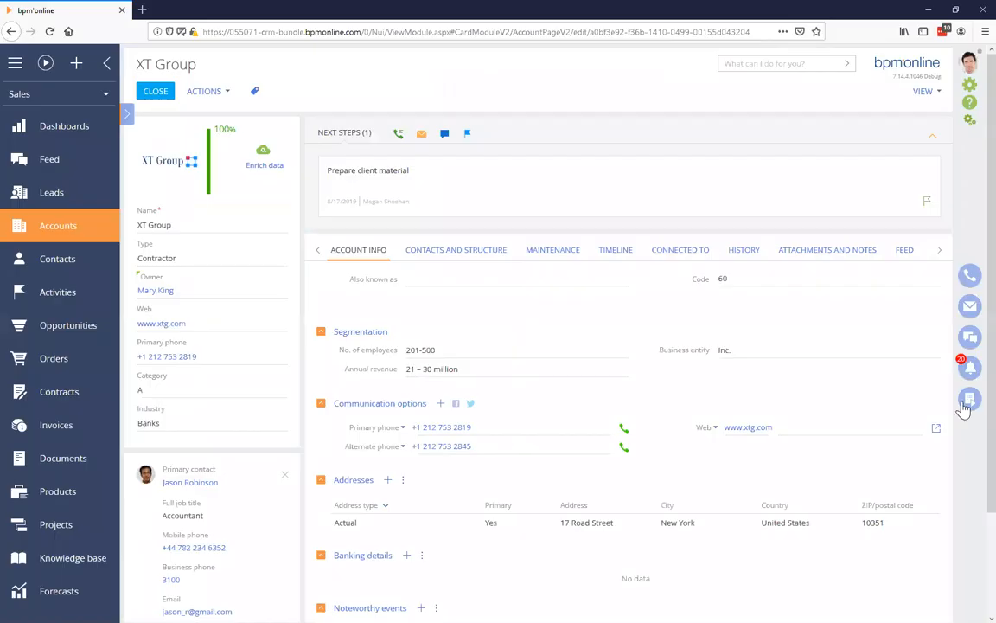
- In the Optimum Services CEO's contact record, set the preferred language to Spanish (Mexico) and the title to Señor
click(86, 260)
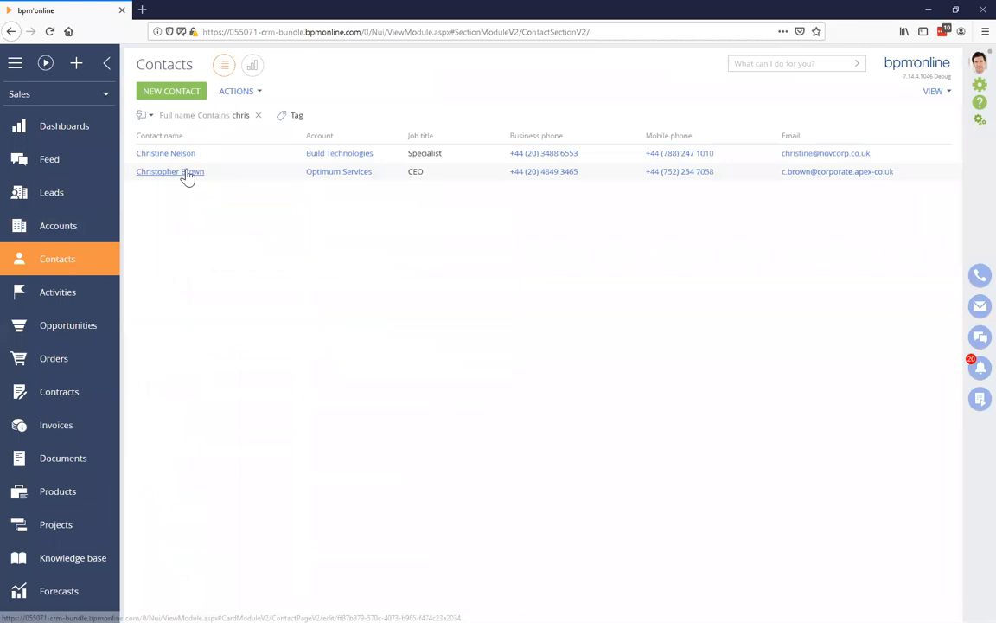
click(185, 172)
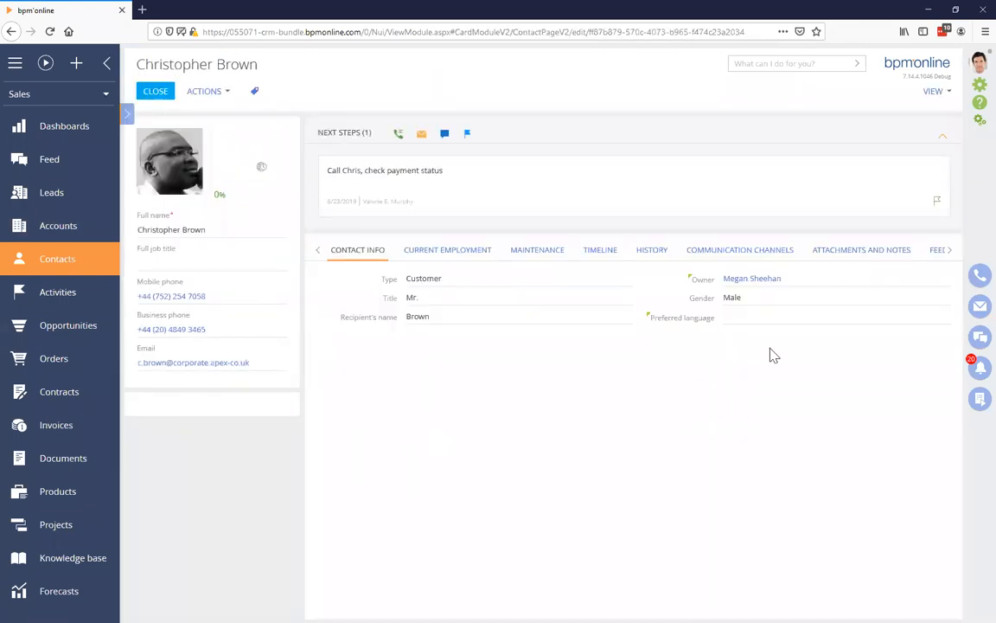
click(931, 323)
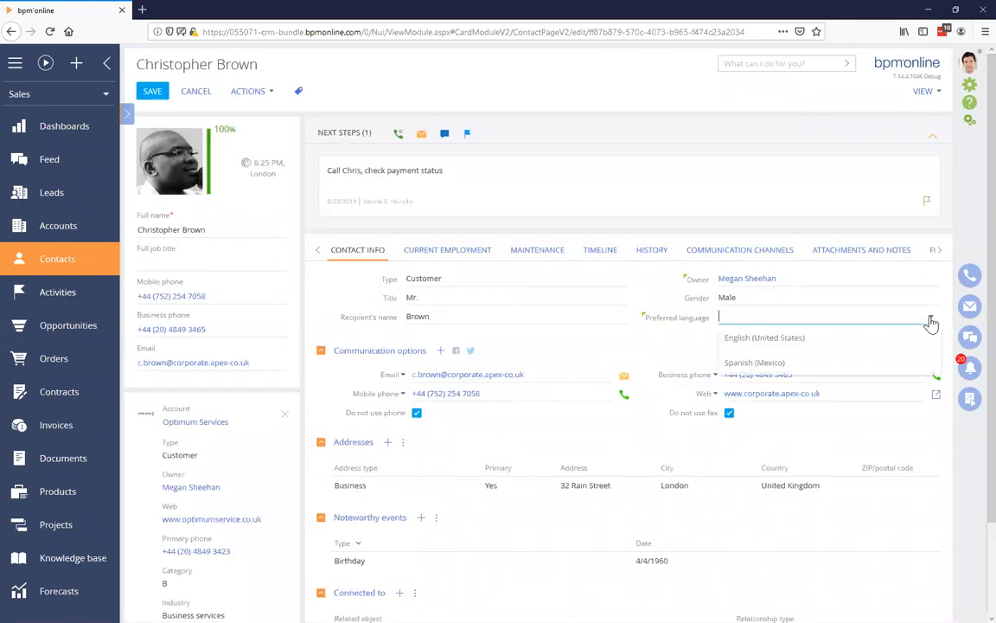
click(841, 369)
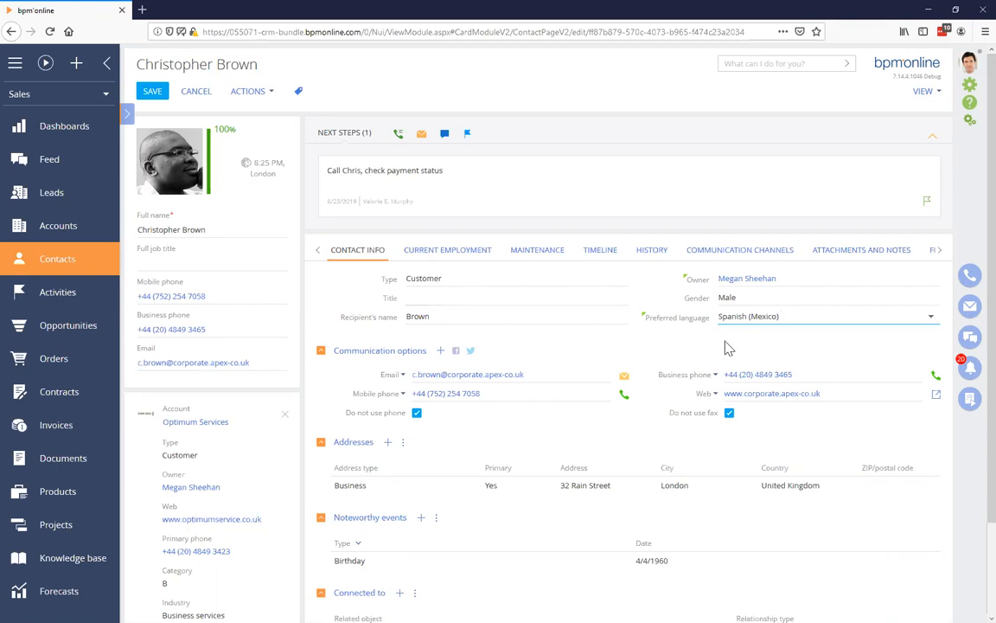
click(619, 298)
click(620, 303)
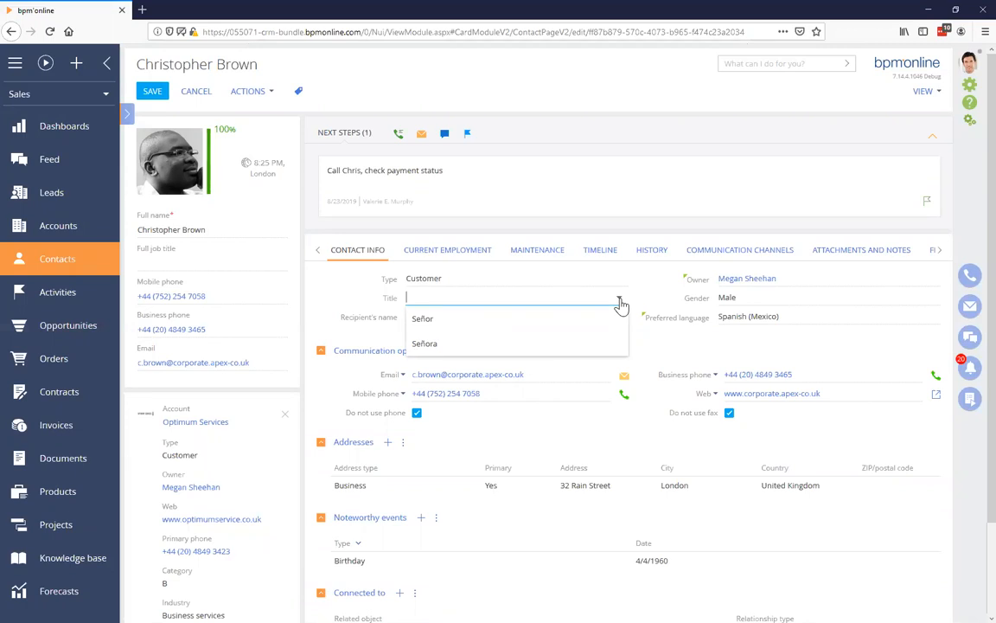
click(593, 320)
- Switch the contact's preferred language to English (United States), set the title to Mr., and save the record
click(832, 316)
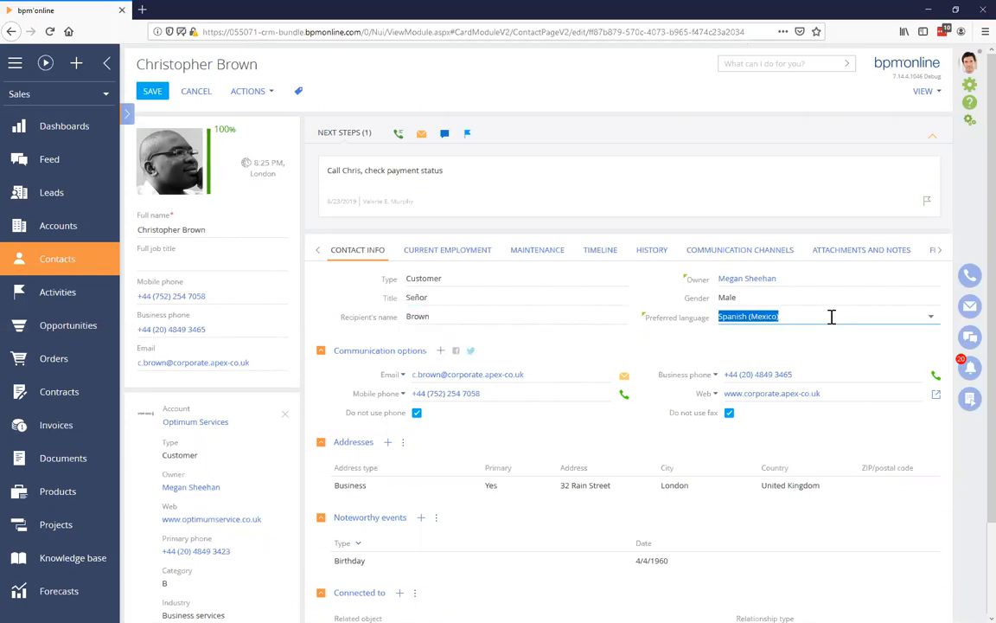
click(805, 335)
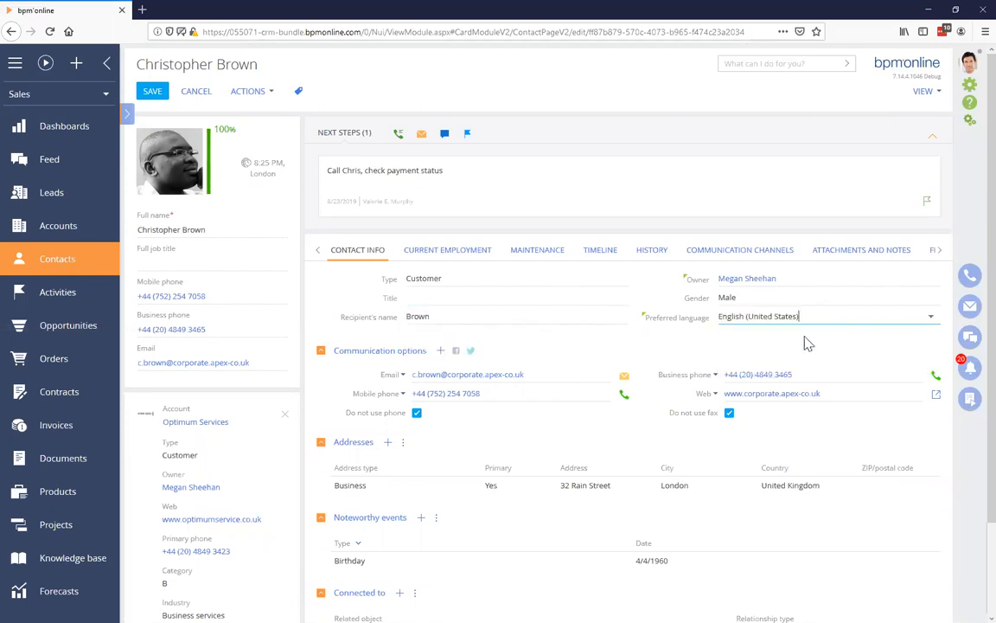
click(618, 300)
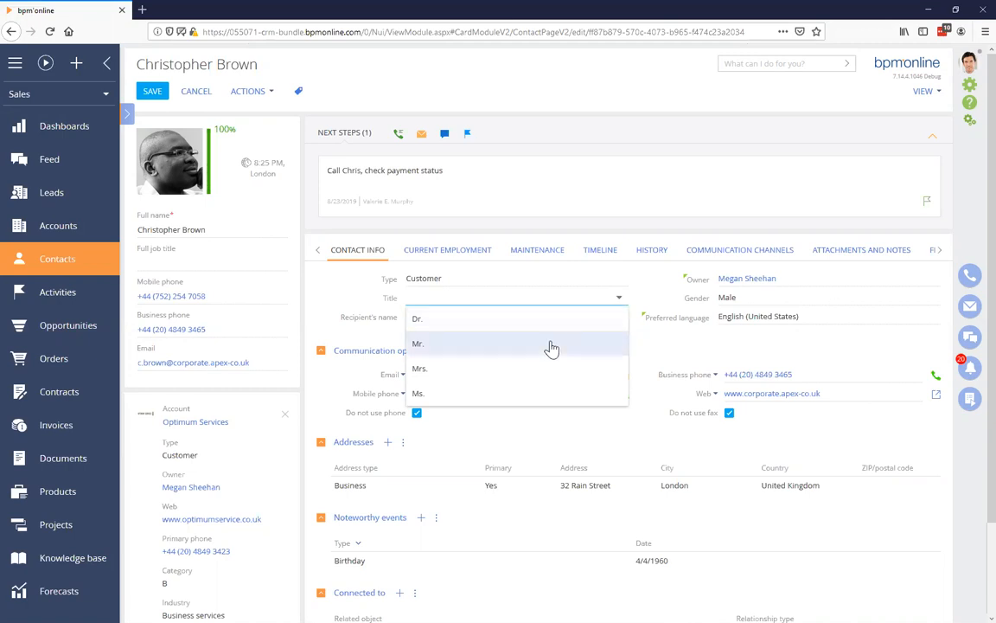
click(552, 344)
click(159, 95)
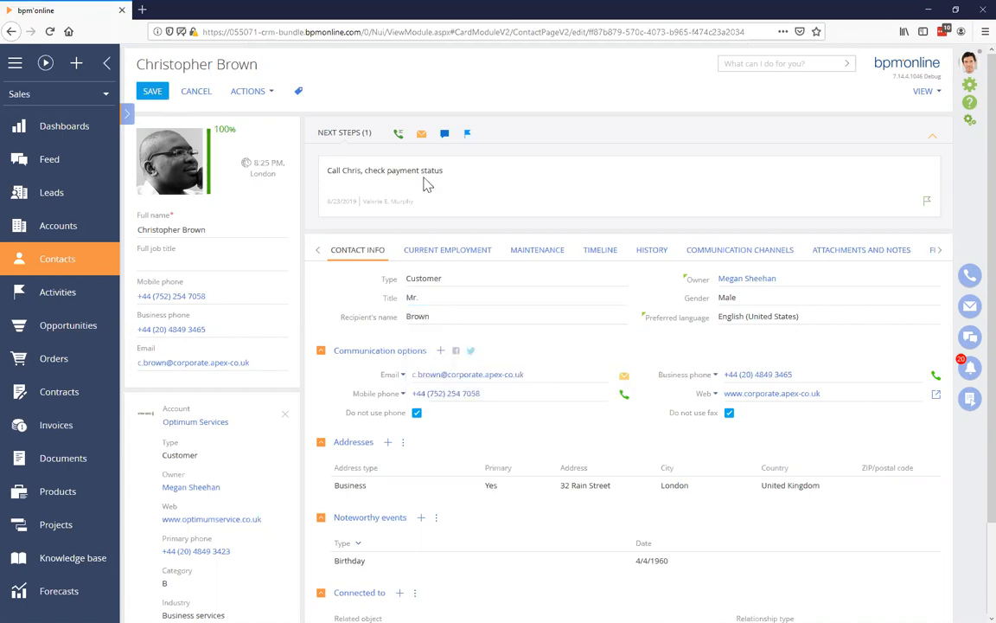